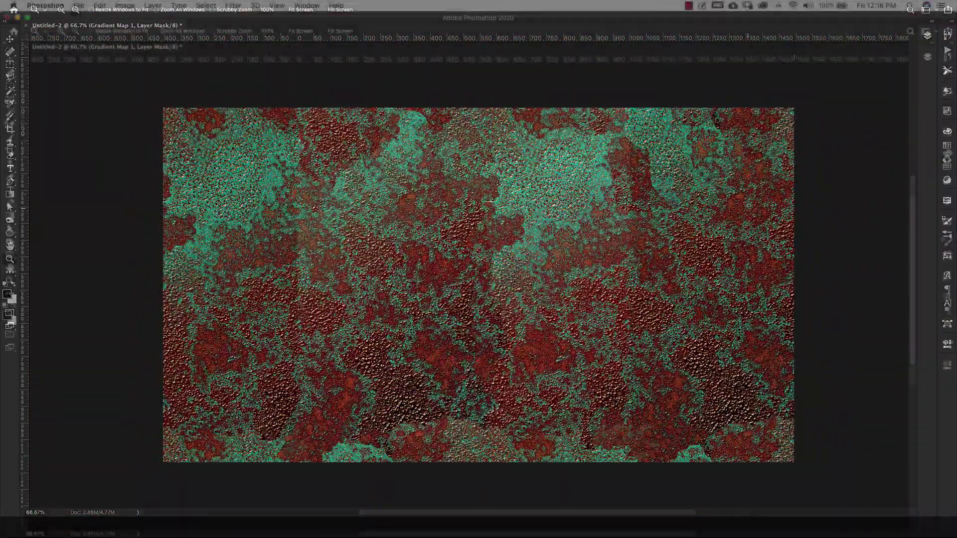
Create a new blank white document 1000 × 1000 pixels in size
left_click(81, 7)
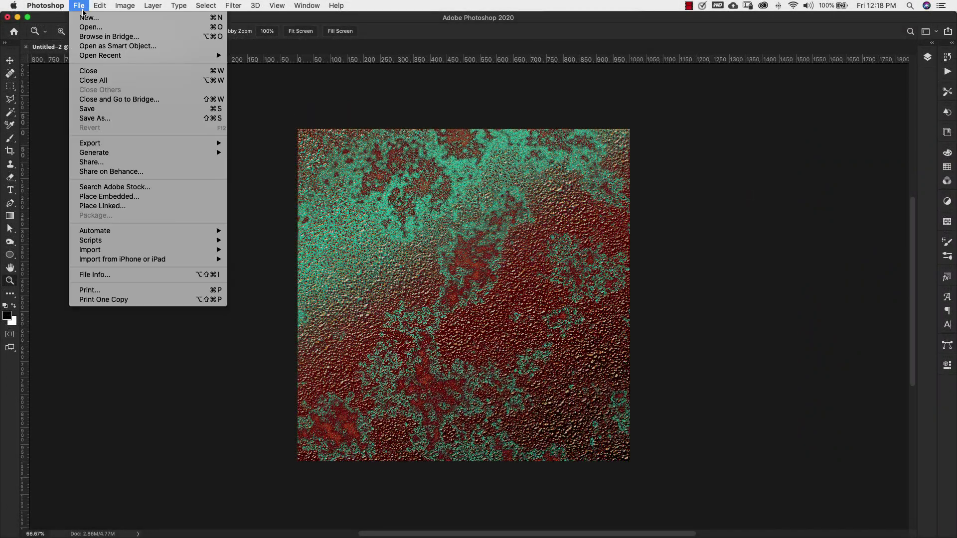
left_click(36, 73)
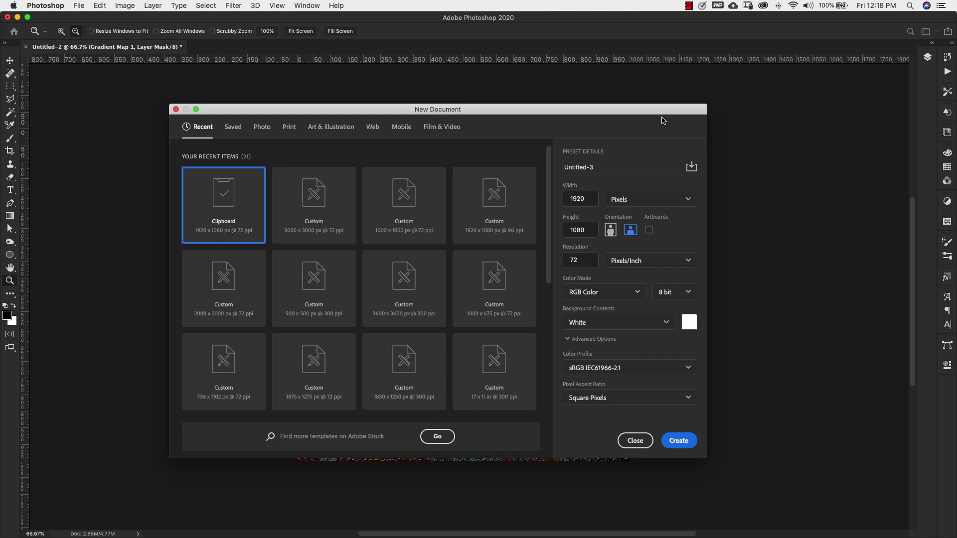
left_click(588, 198)
type("1")
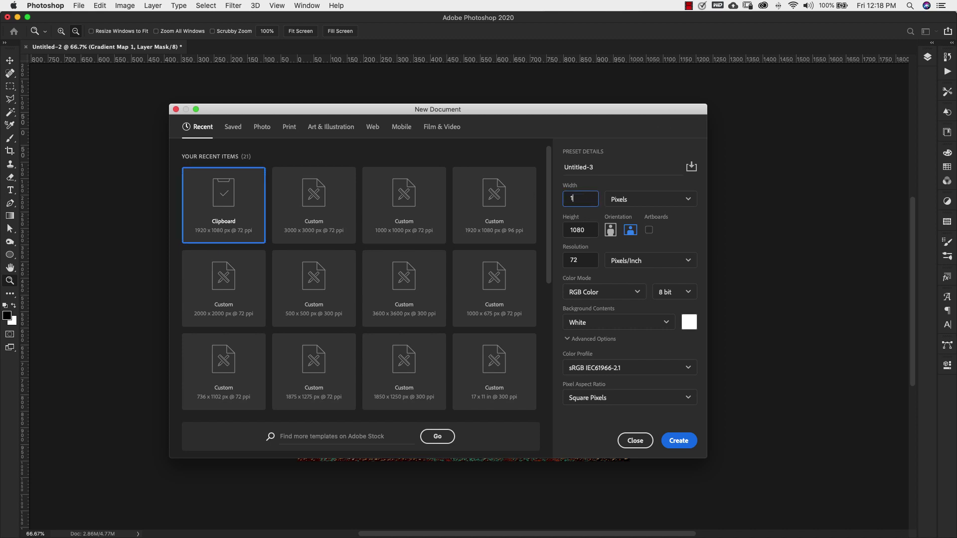
left_click(578, 226)
type("1")
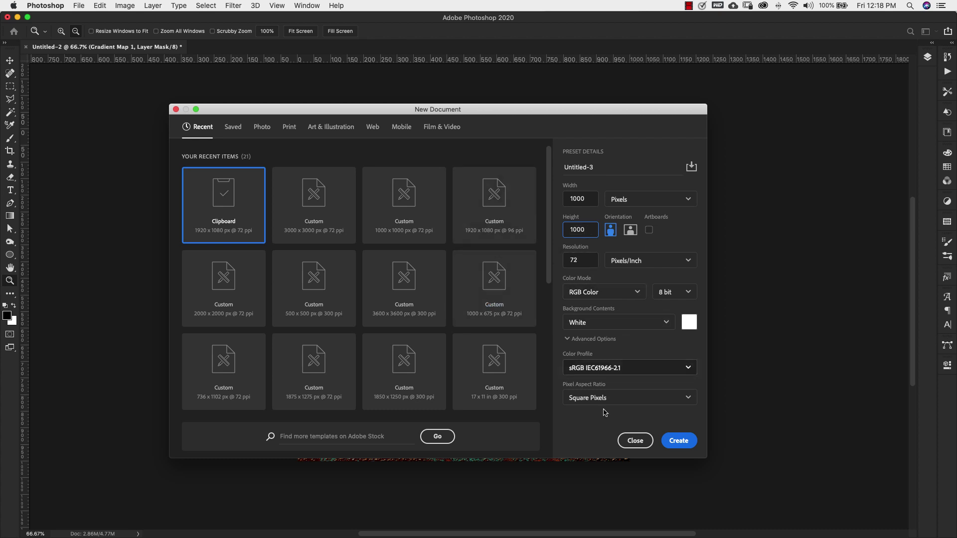
left_click(679, 441)
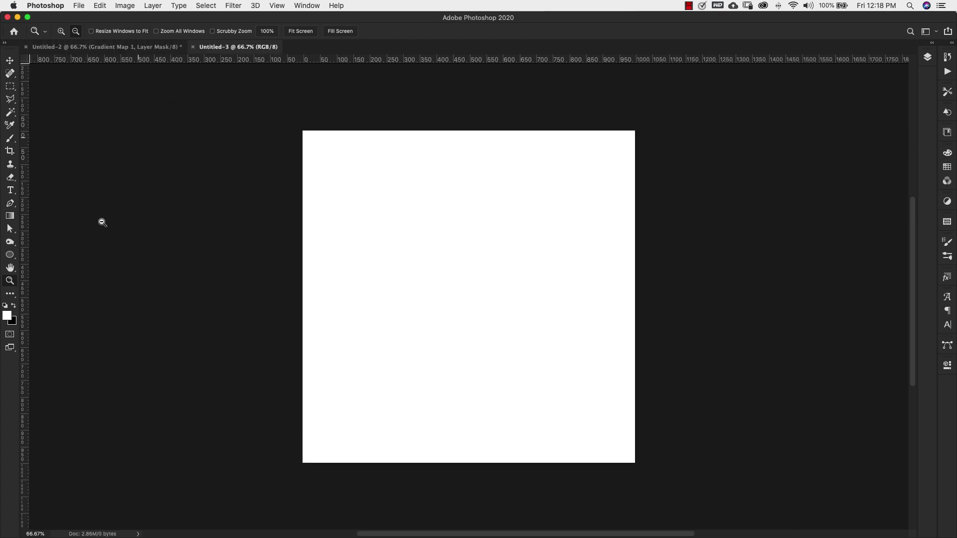
Unlock the Background as Layer 0, convert it to a smart object, and reset colours to black and white
left_click(927, 57)
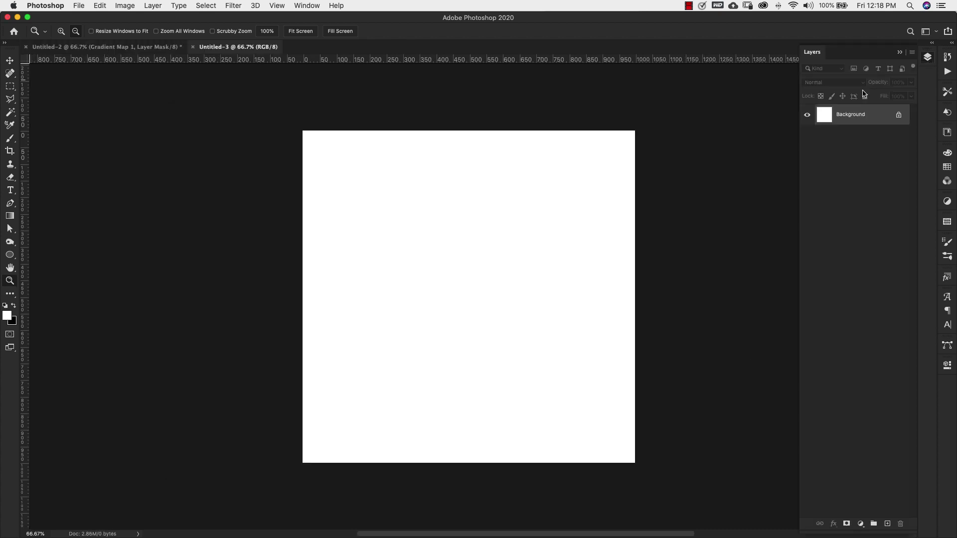
left_click(899, 116)
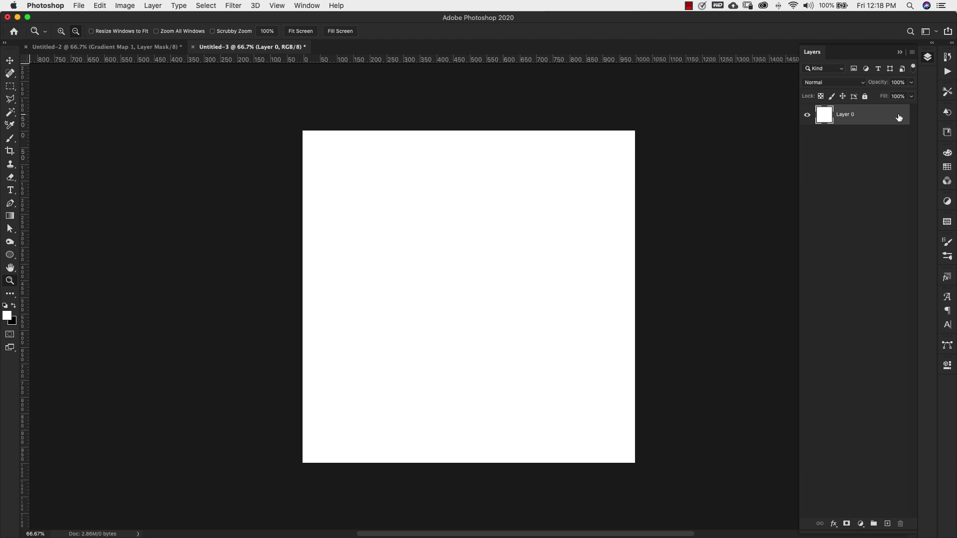
right_click(866, 122)
left_click(798, 240)
left_click(6, 307)
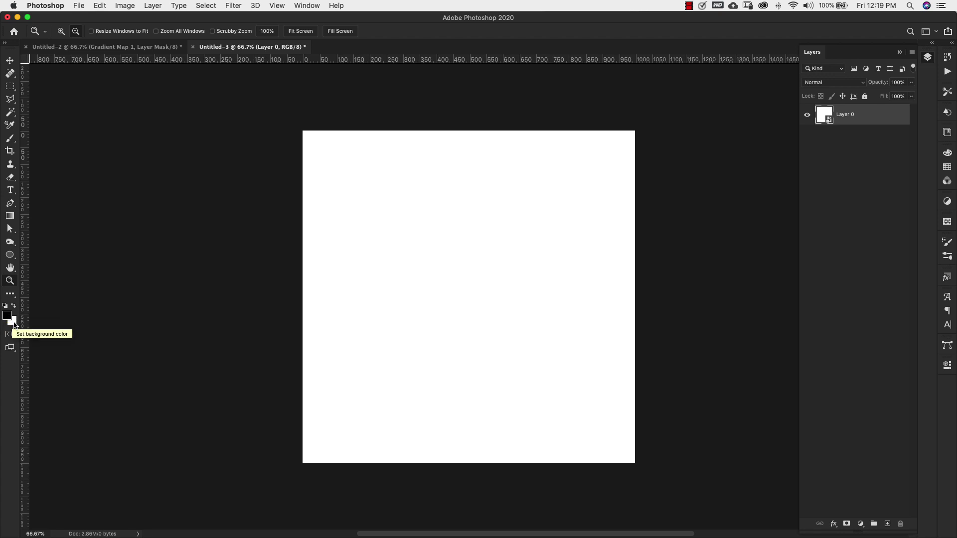
Fill the canvas with grey clouds using the Render > Clouds filter
left_click(235, 6)
mouse_move(281, 190)
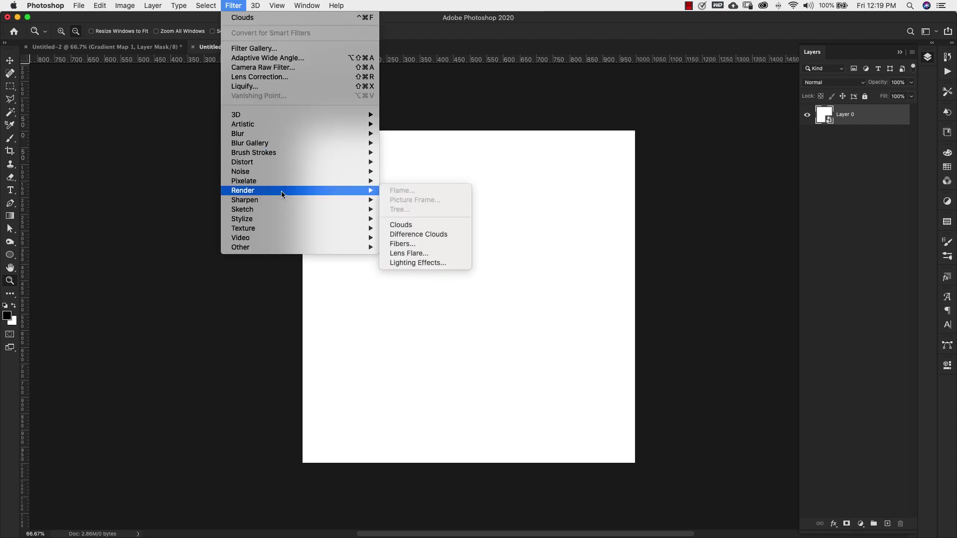
left_click(406, 225)
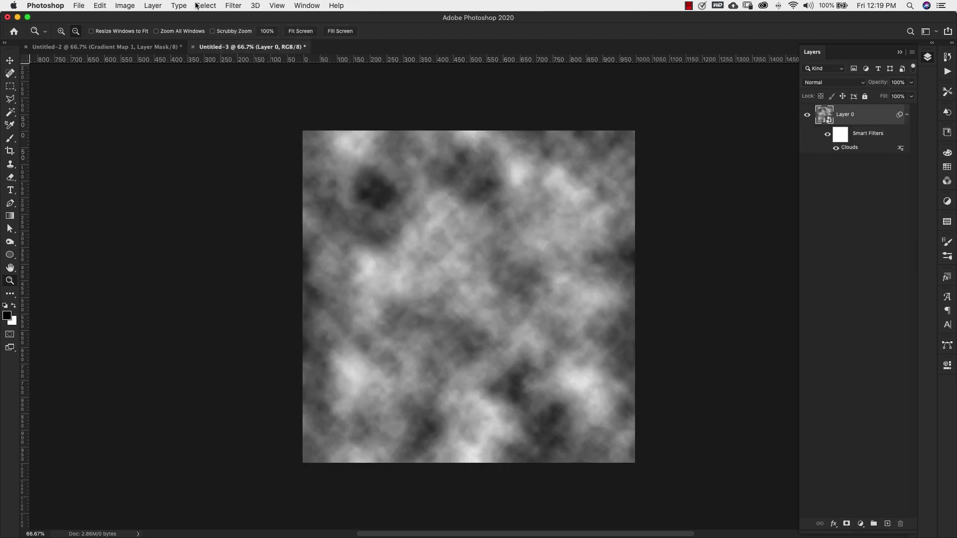
Apply a Mezzotint filter with Coarse Dots type to the clouds
left_click(232, 6)
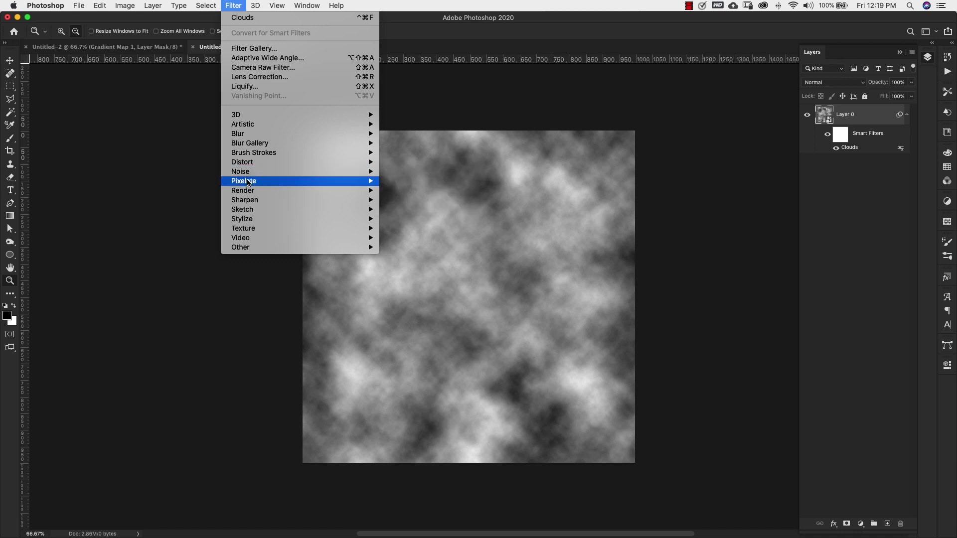
mouse_move(249, 183)
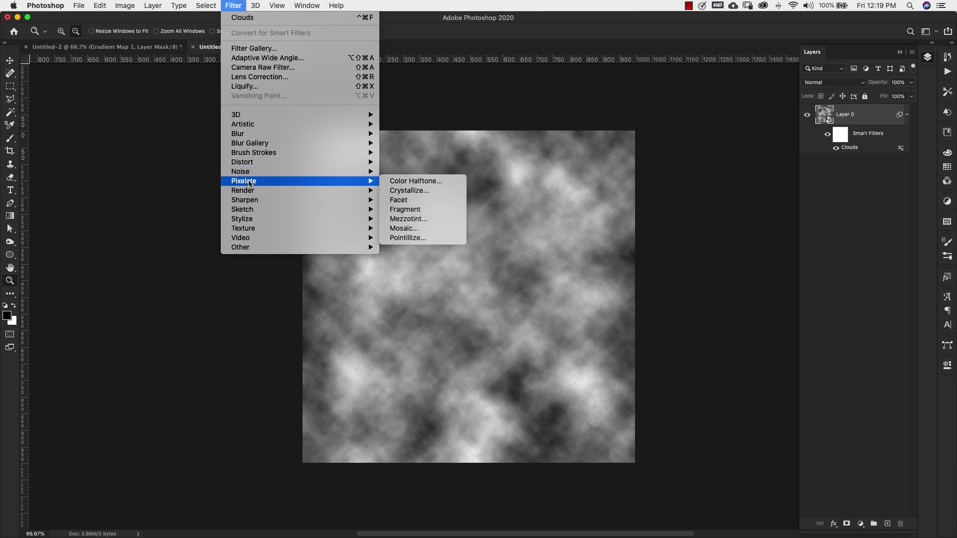
left_click(421, 219)
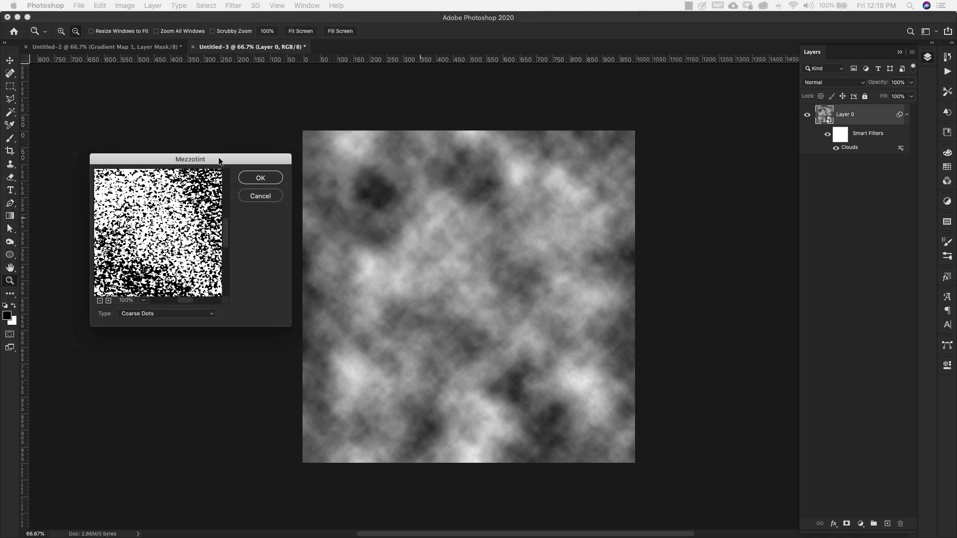
left_click(174, 313)
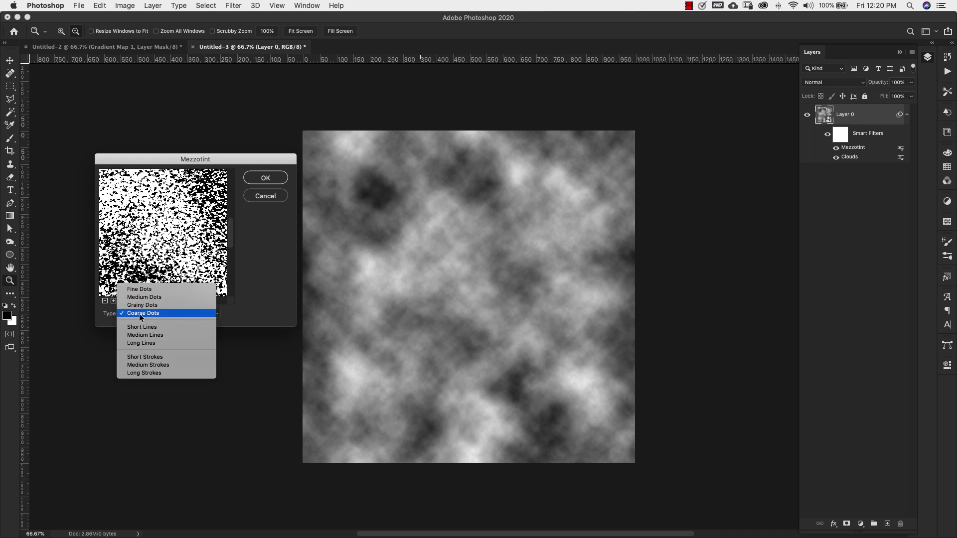
left_click(256, 239)
left_click(266, 179)
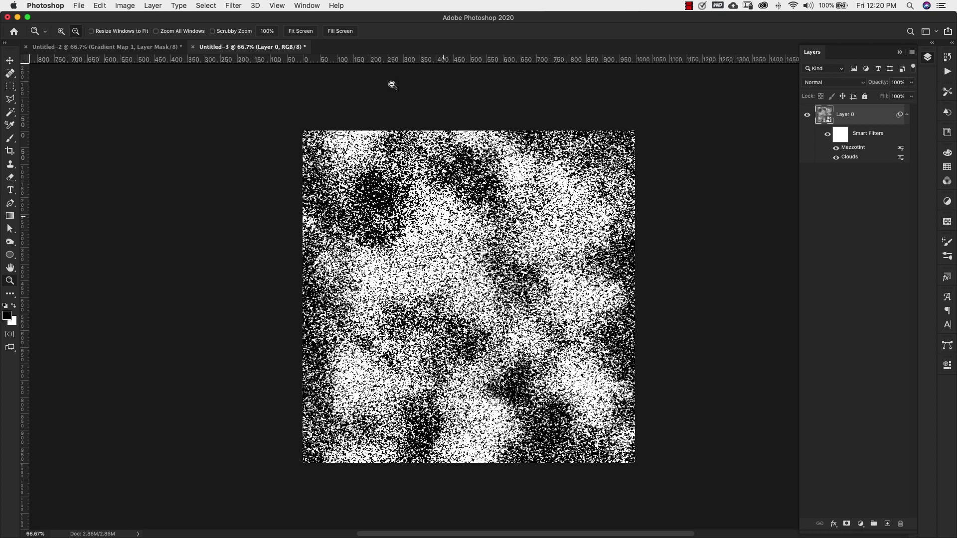
Apply Add Noise at 50% amount, Uniform distribution, Monochromatic to Layer 0
left_click(234, 6)
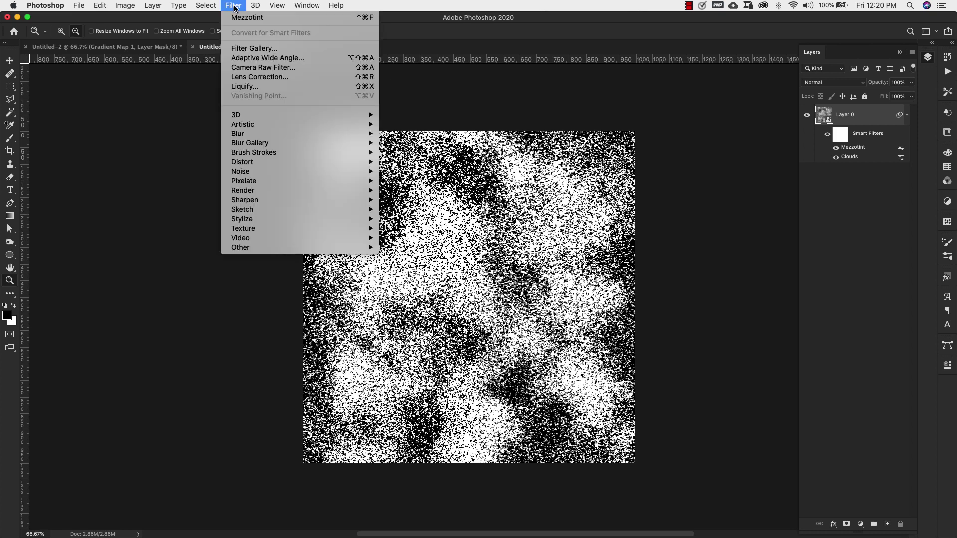
mouse_move(349, 171)
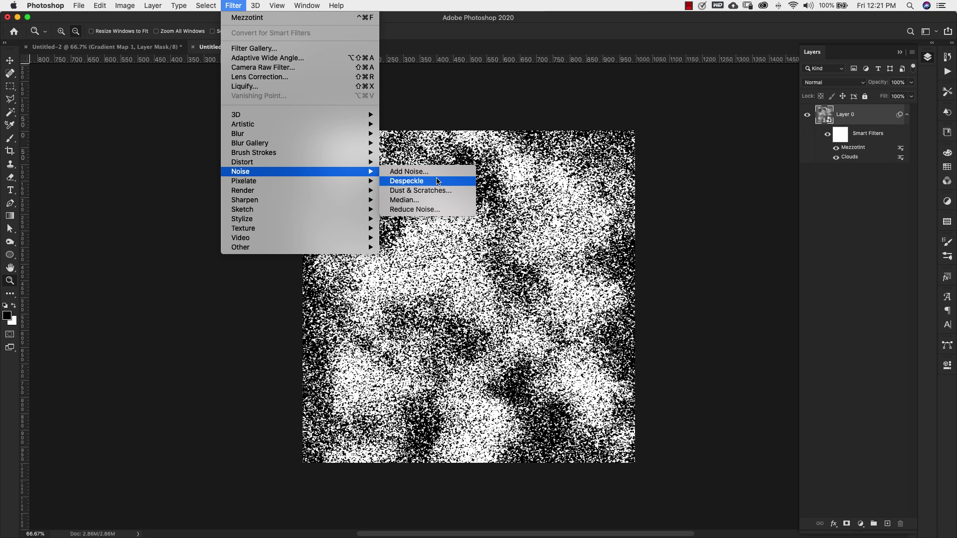
left_click(421, 172)
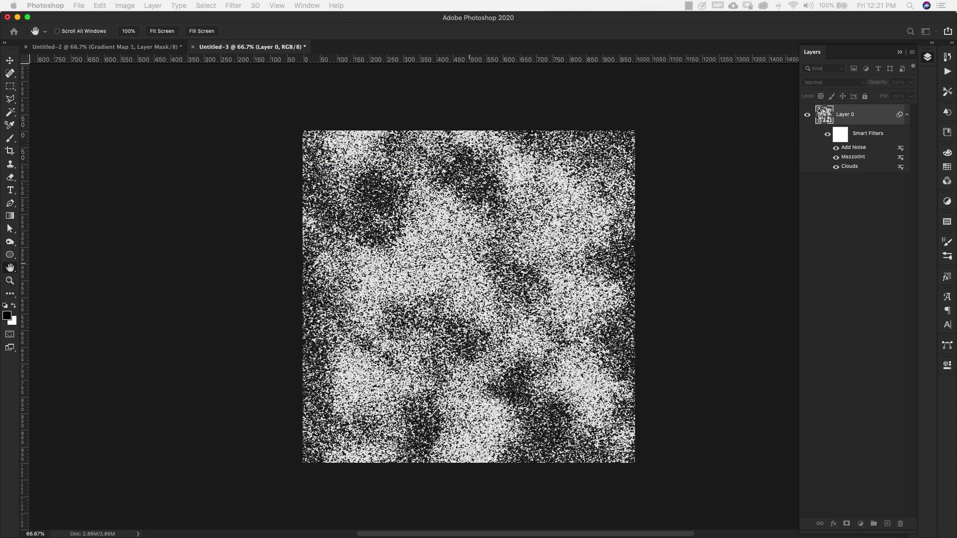
key("super+alt+f")
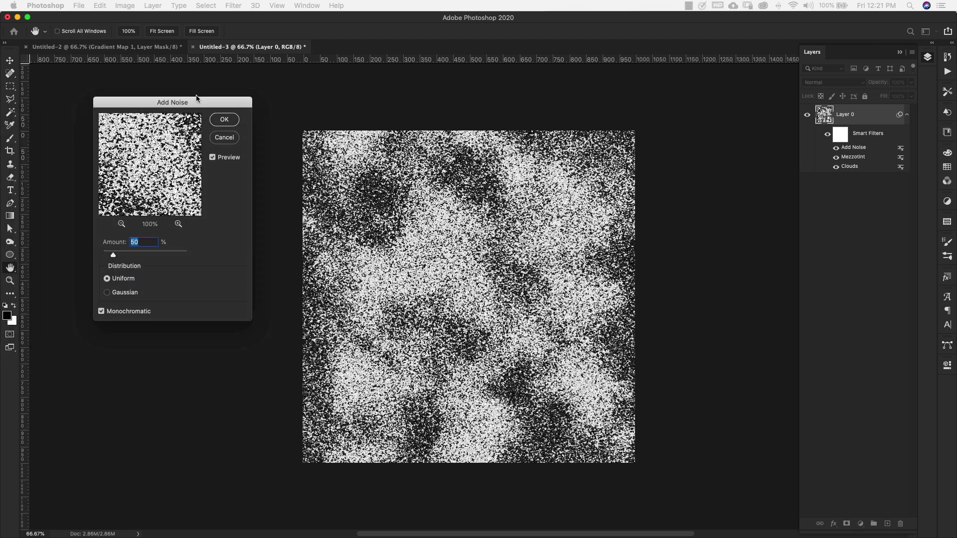
left_click_drag(197, 100, 255, 108)
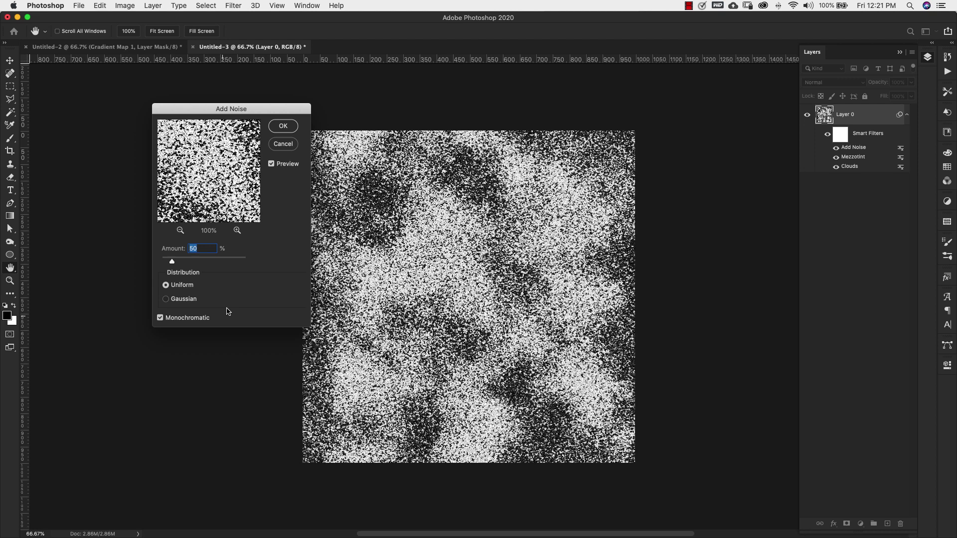
left_click(283, 126)
key("alt+space")
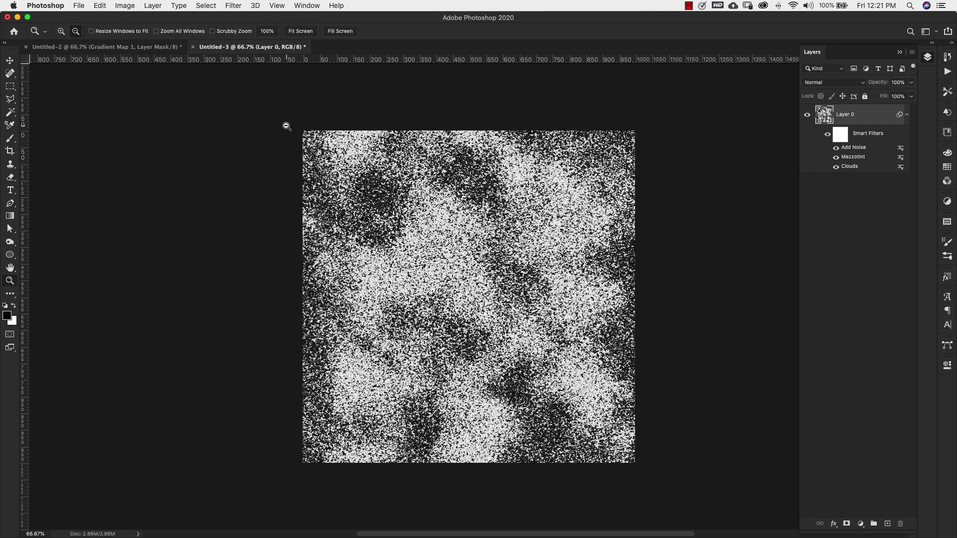
Make an inverted Color Range selection of sampled colours with Fuzziness 30, white as foreground
left_click(207, 6)
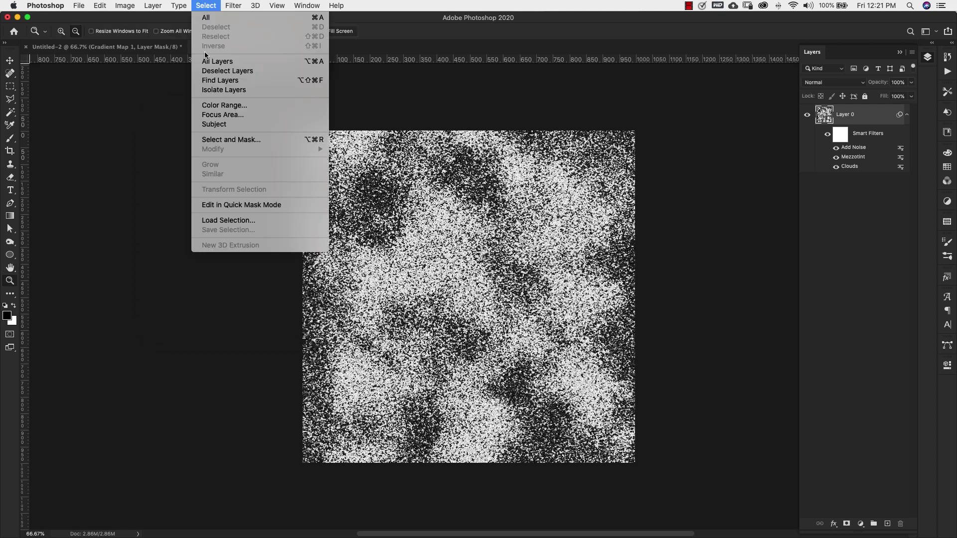
left_click(222, 106)
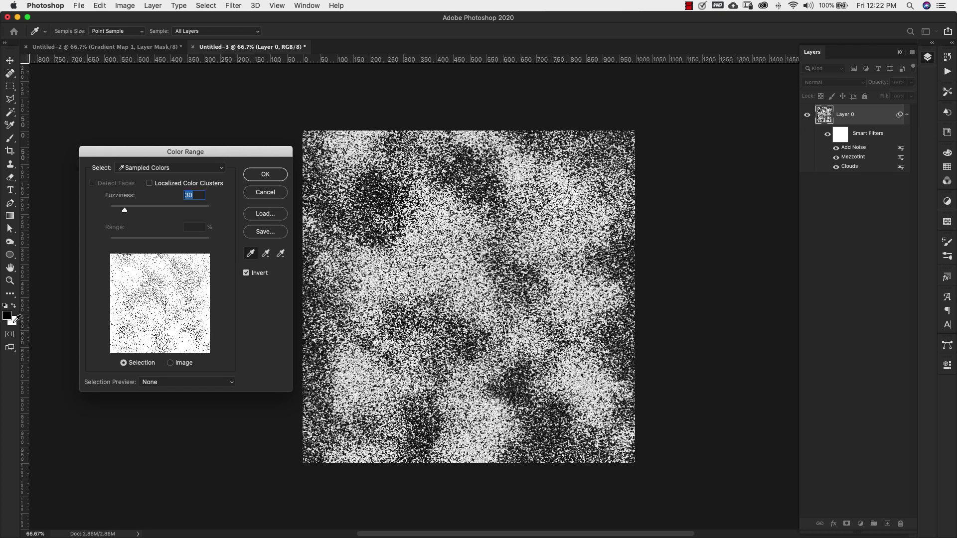
left_click(13, 322)
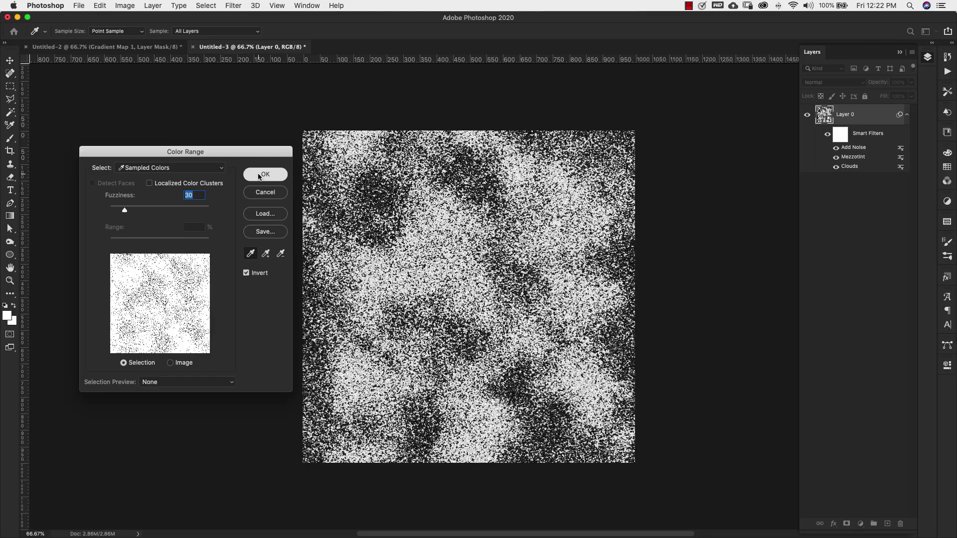
left_click(261, 175)
key("z")
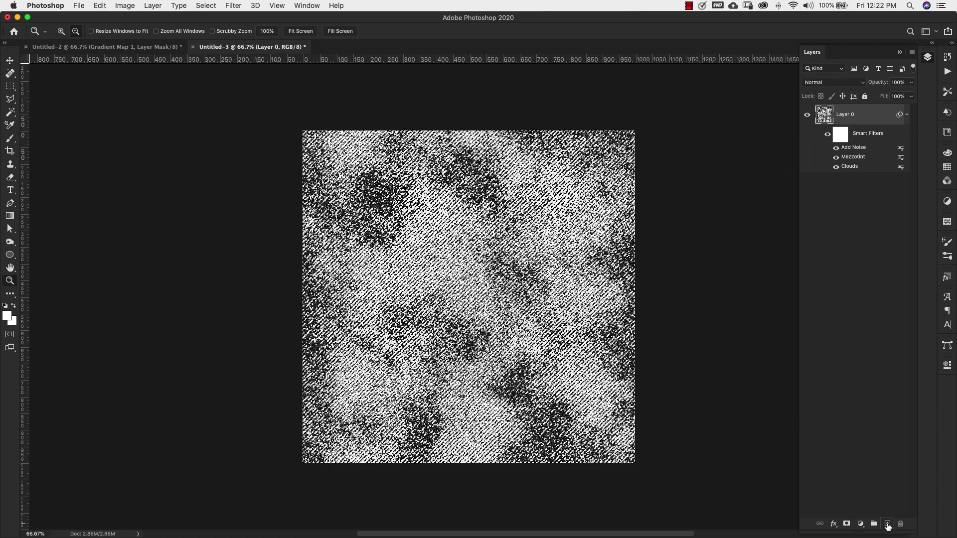
Add a new Layer 1, set white as foreground, and stamp the visible texture into it
left_click(887, 524)
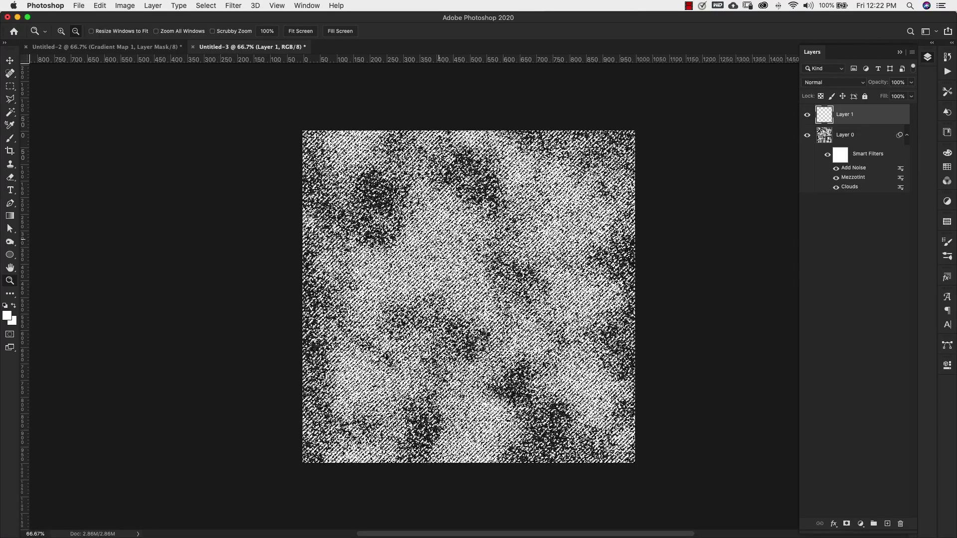
left_click(5, 305)
key("x")
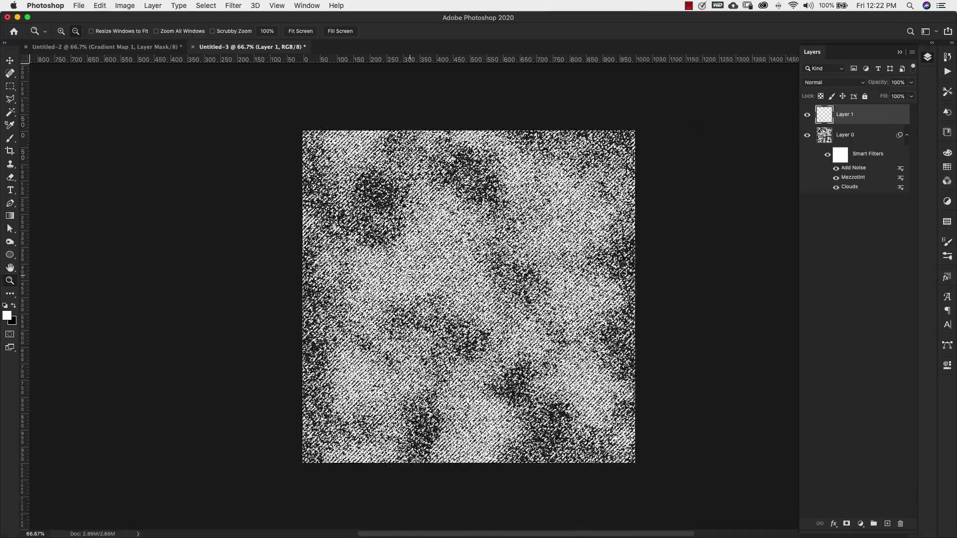
key("super+alt+shift+e")
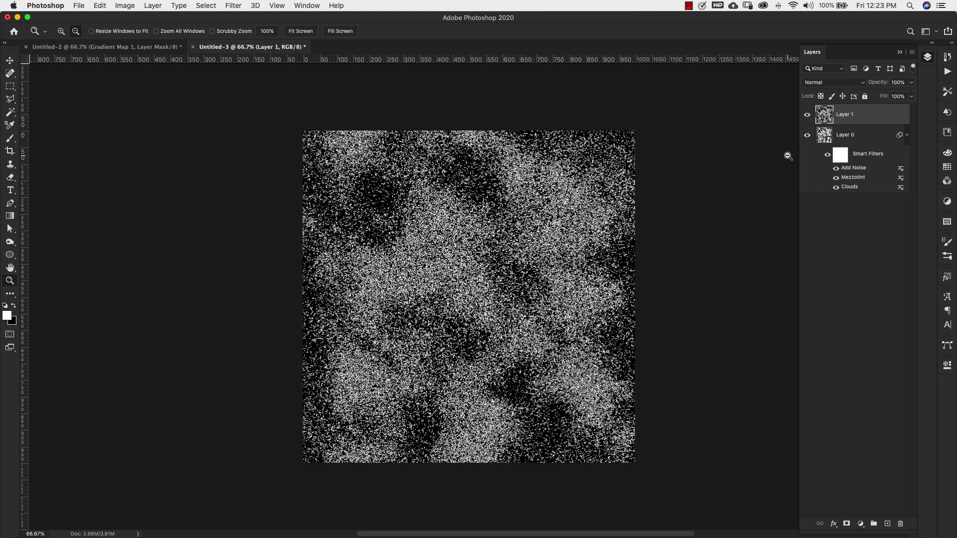
Duplicate the merged noise layer and hide the top Layer 1
key("alt")
left_click_drag(865, 120, 861, 125)
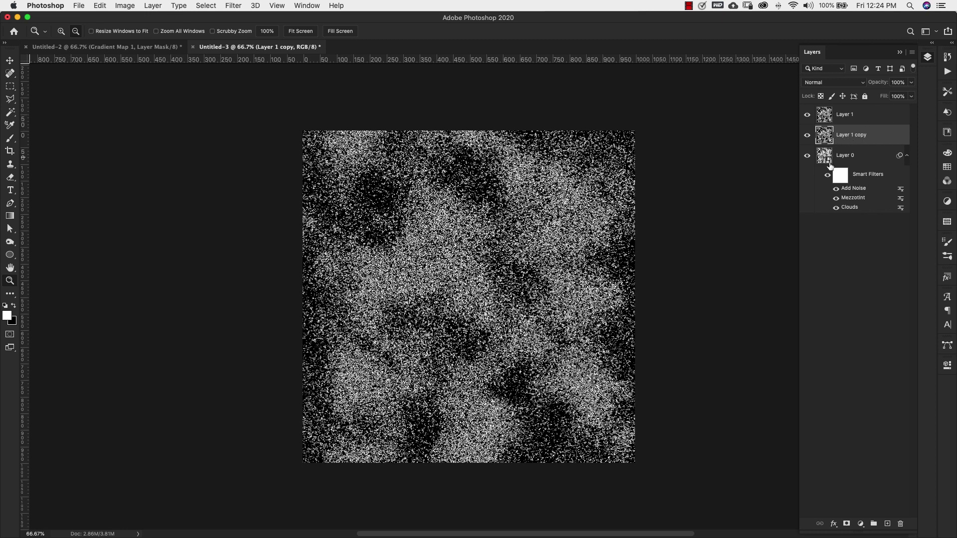
left_click(808, 118)
Rename the layers to 'pattern' and 'Gradation'
double_click(845, 155)
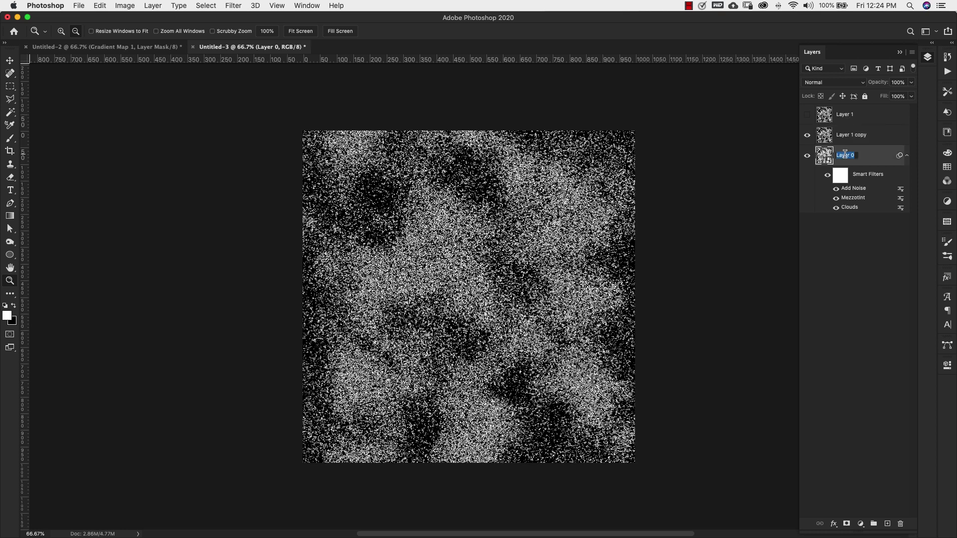
type("pattern")
key("shift+Tab")
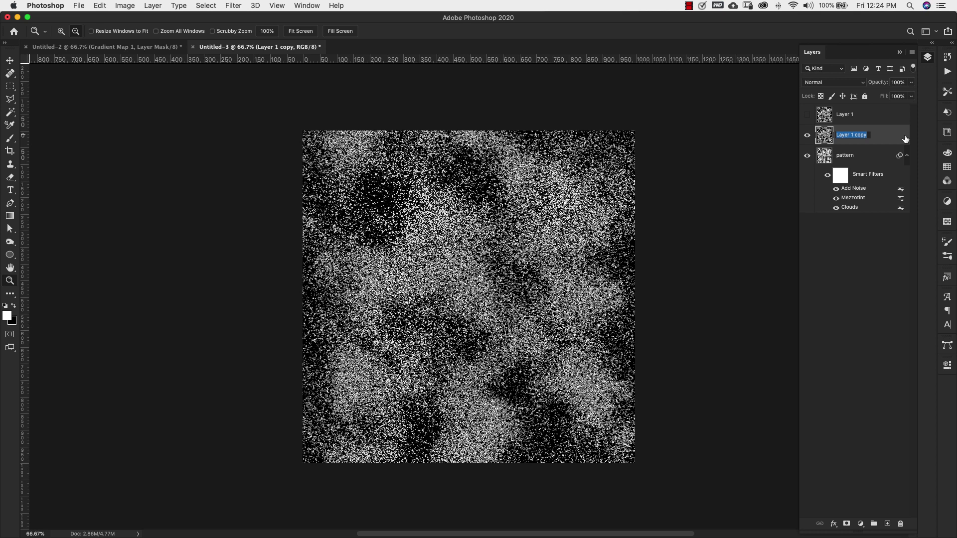
type("Gradation")
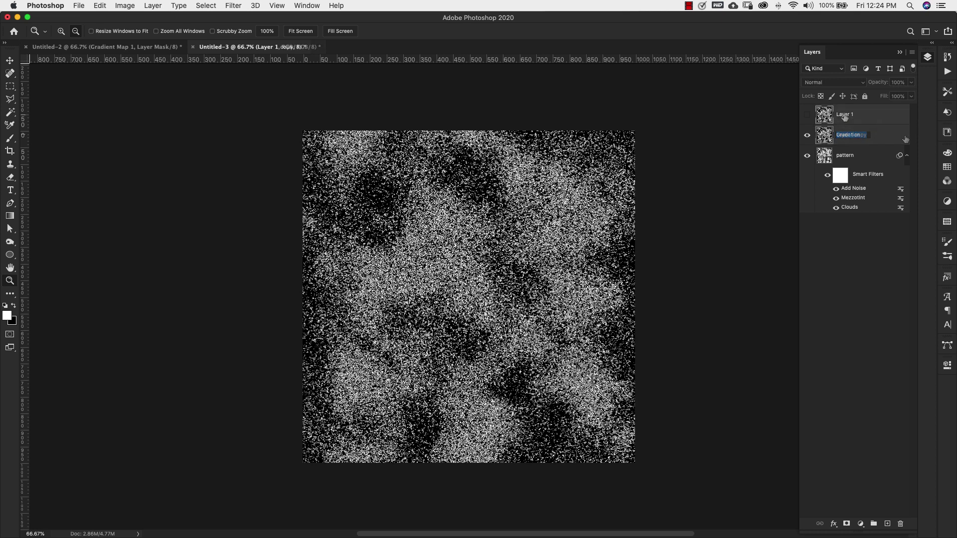
key("shift+Tab")
Name the top layer 'Detail' and convert the Gradation layer to a smart object
type("D")
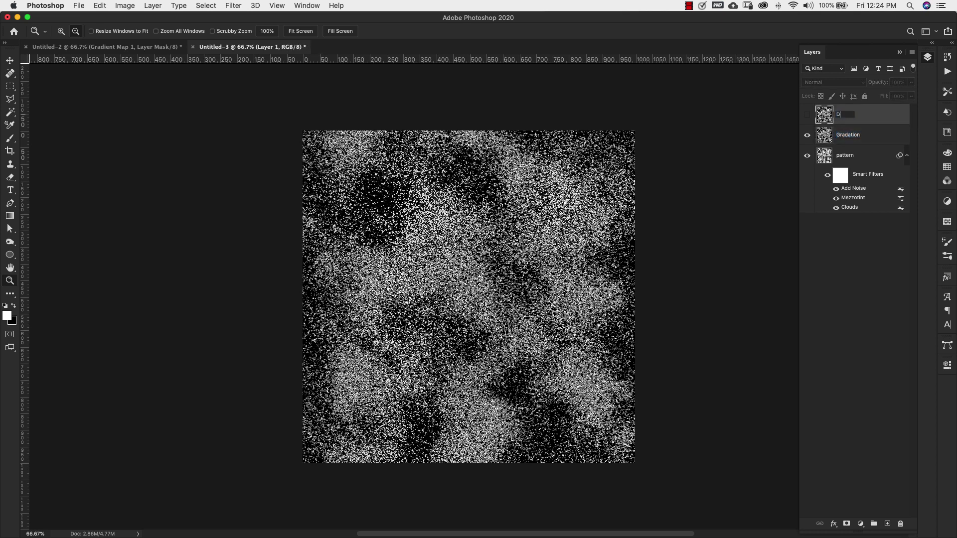
type("etail")
left_click(817, 144)
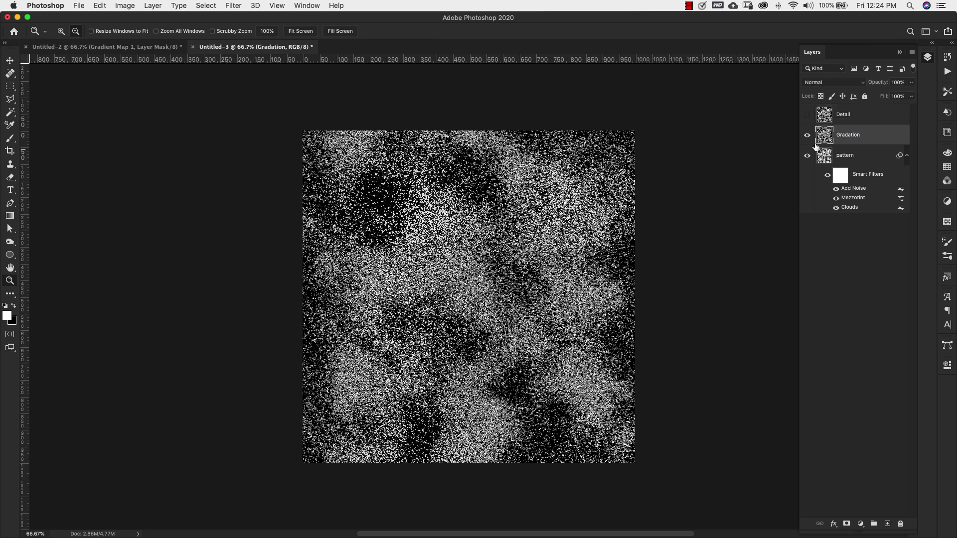
right_click(871, 139)
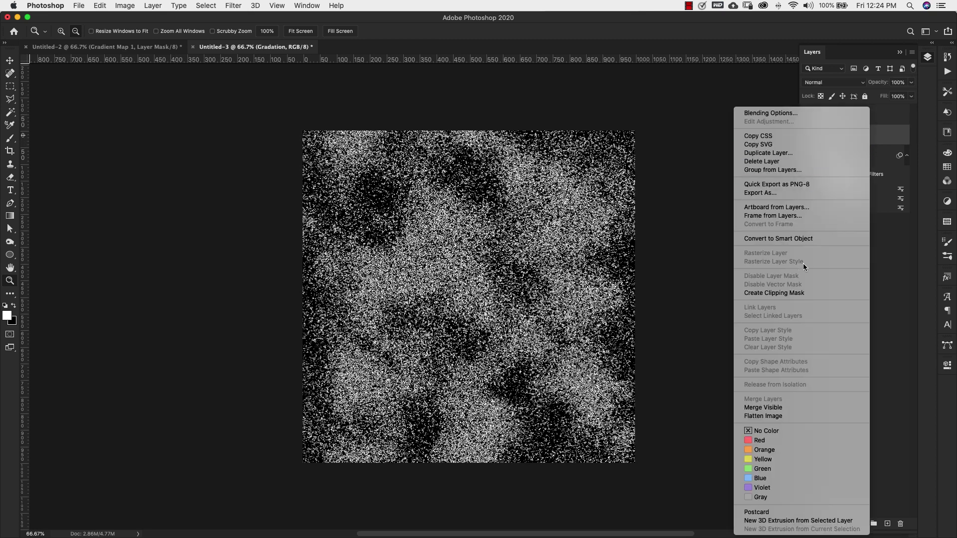
left_click(774, 240)
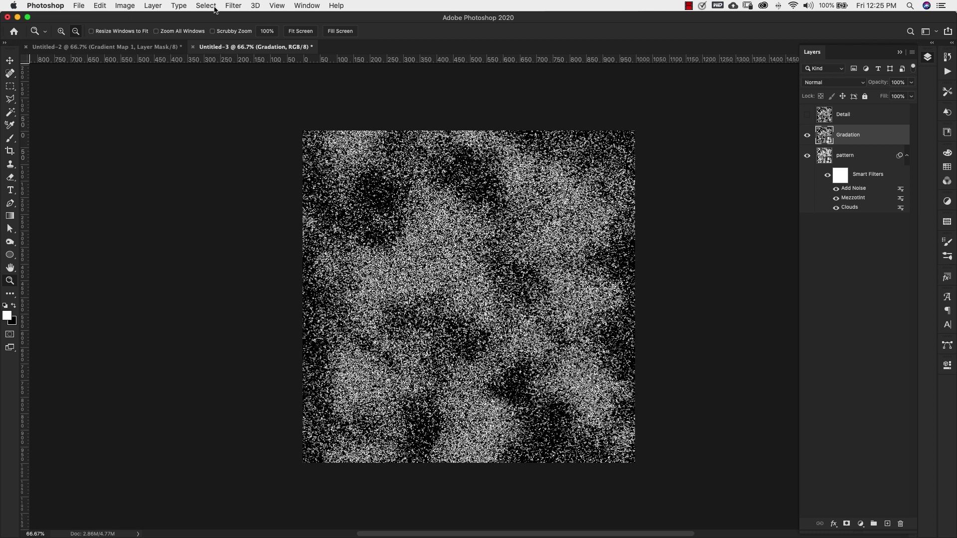
Apply a Gaussian Blur smart filter to Gradation
left_click(230, 6)
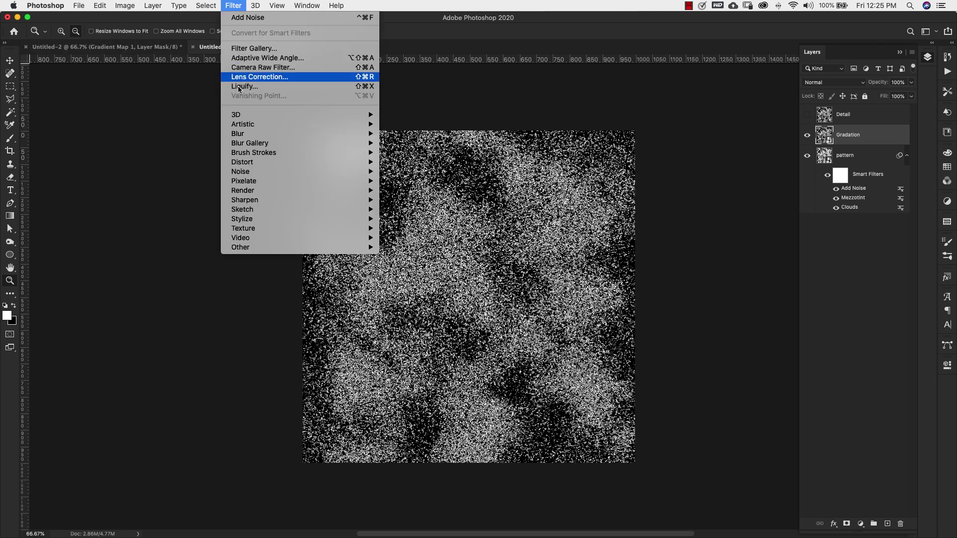
mouse_move(362, 134)
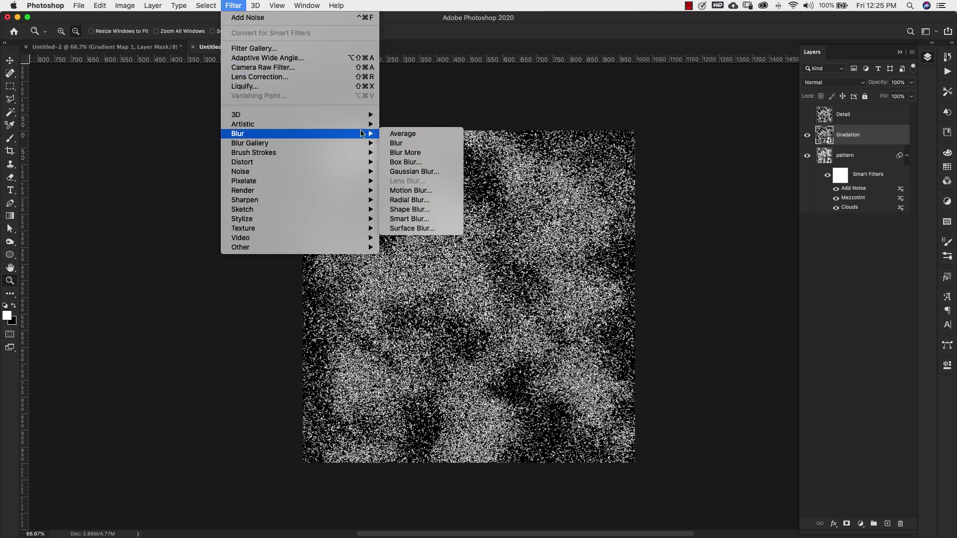
left_click(416, 172)
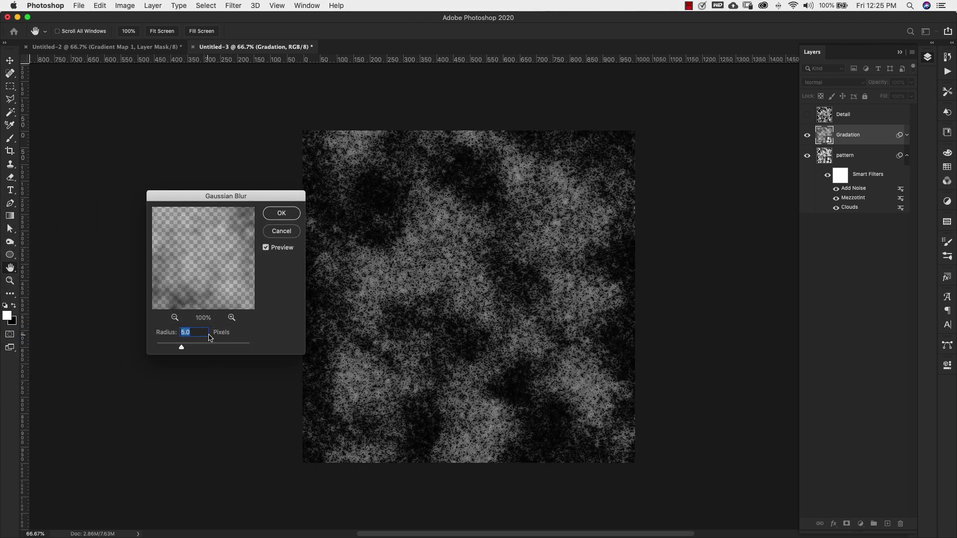
left_click(281, 213)
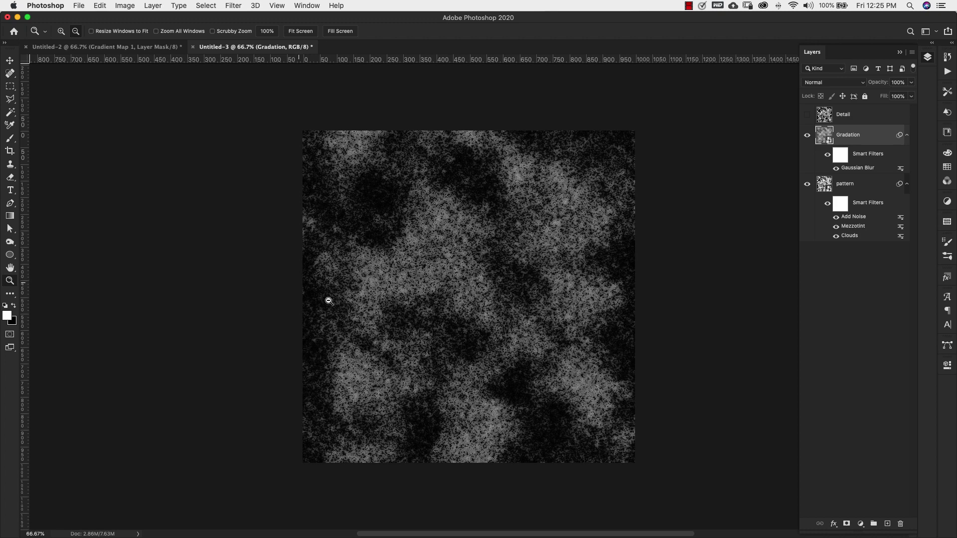
key("z")
Show Detail and give it a Black, White Gradient Overlay at 50% opacity, 150% scale
left_click(808, 116)
left_click(867, 114)
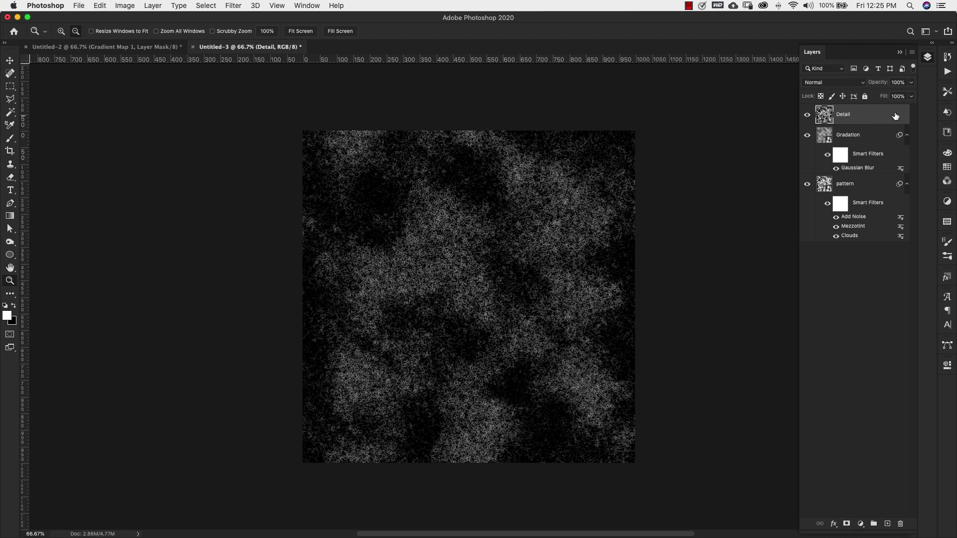
key("space")
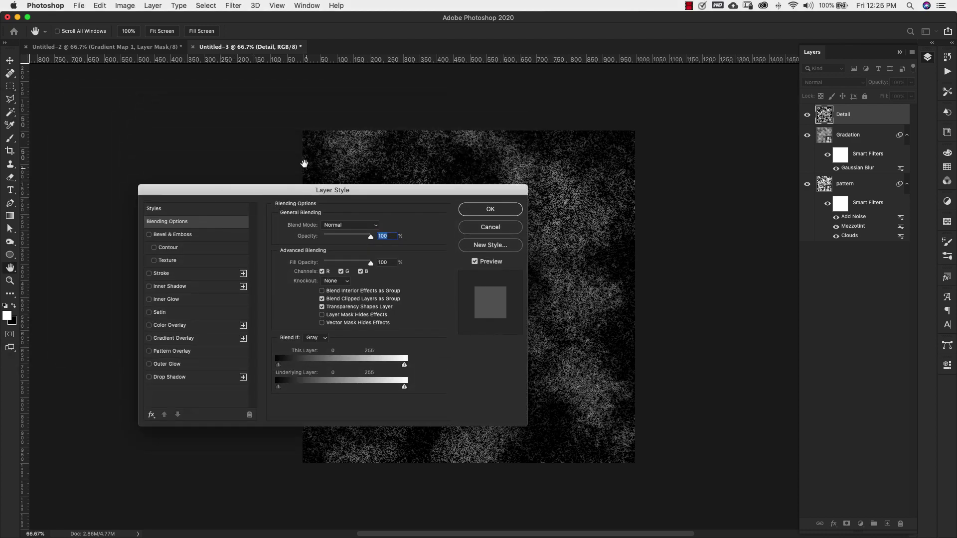
left_click_drag(295, 194, 204, 200)
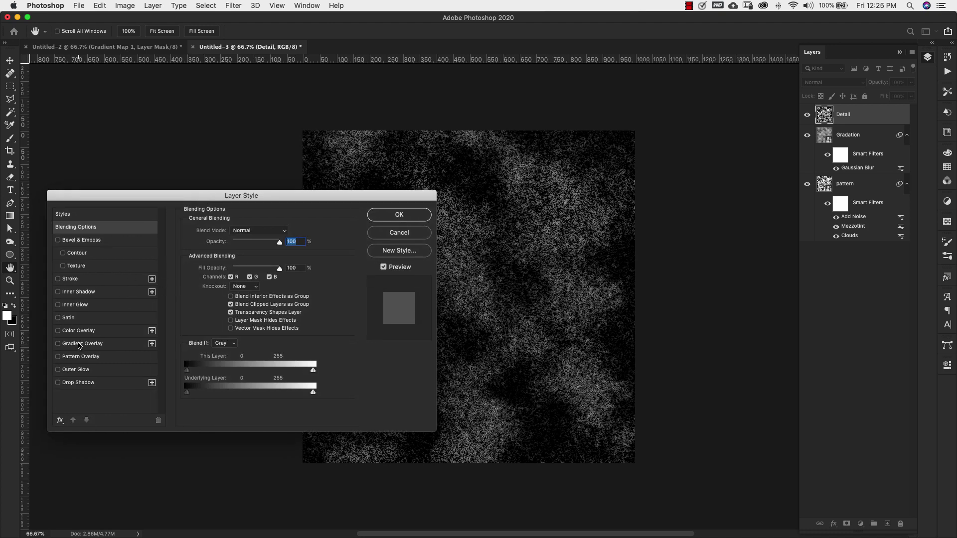
left_click(78, 345)
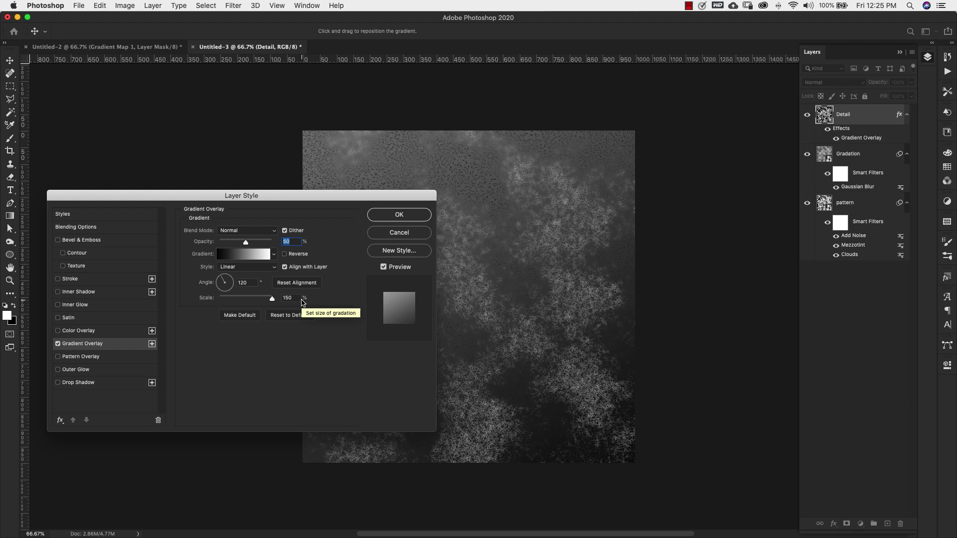
left_click(243, 257)
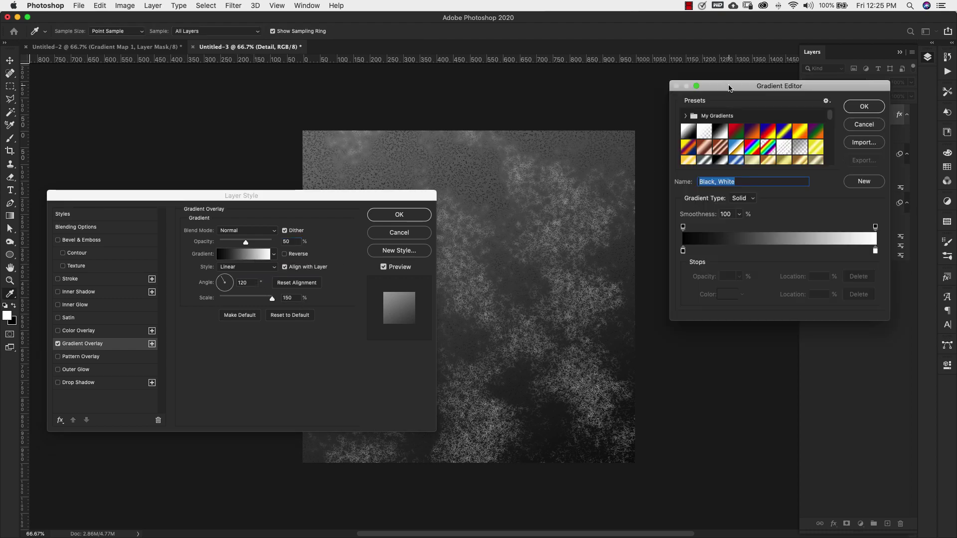
left_click_drag(728, 88, 360, 127)
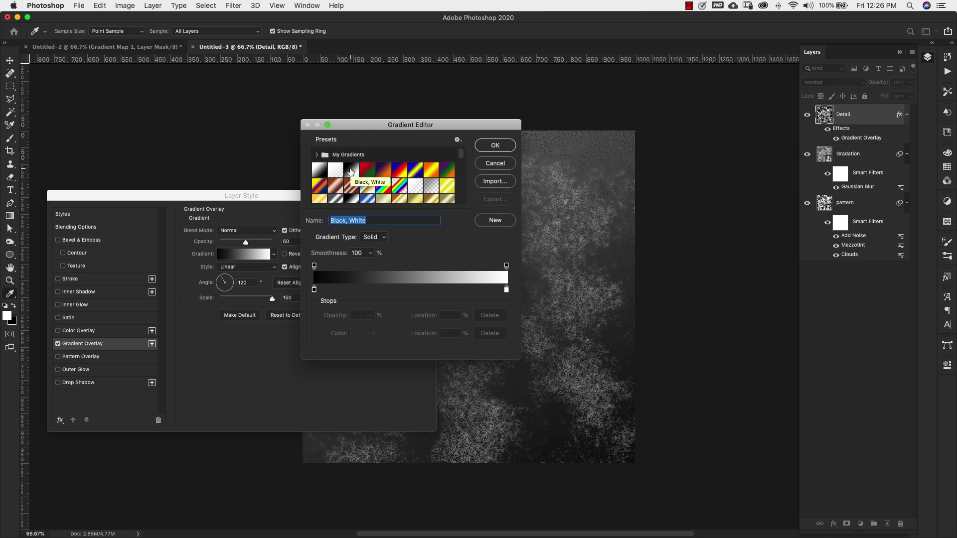
left_click(493, 148)
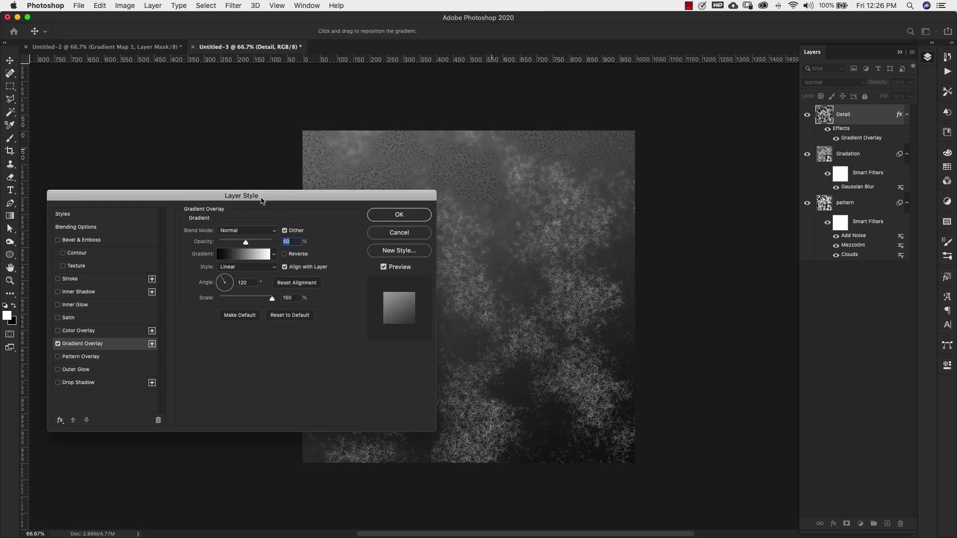
Add a Chisel Hard Inner Bevel to Detail with its size set to 6 px
left_click(70, 241)
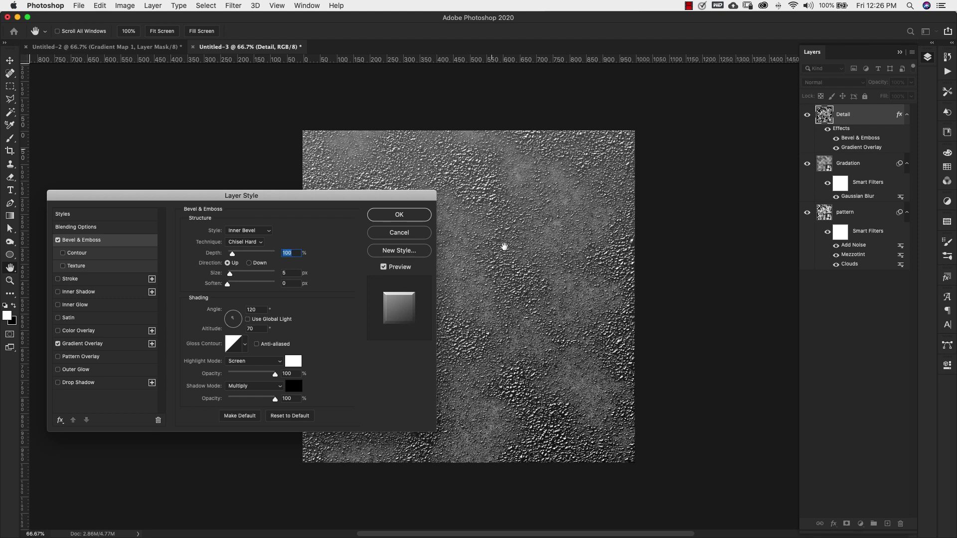
scroll(394, 206, "left", 1)
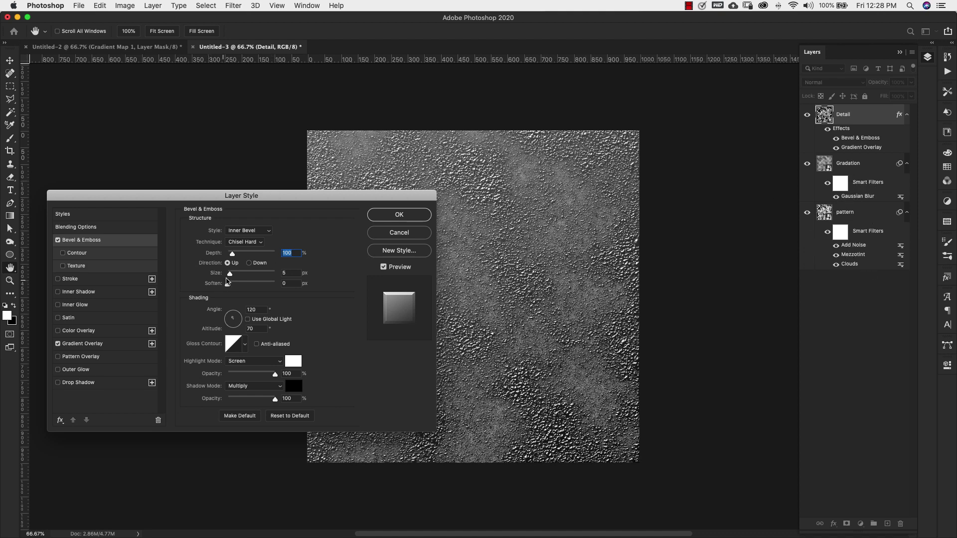
left_click_drag(232, 275, 309, 279)
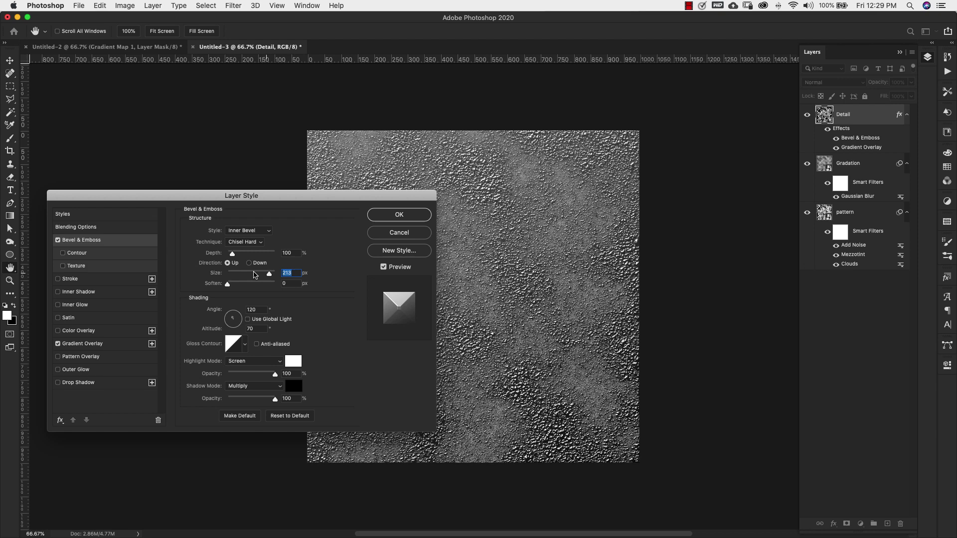
left_click_drag(274, 274, 224, 273)
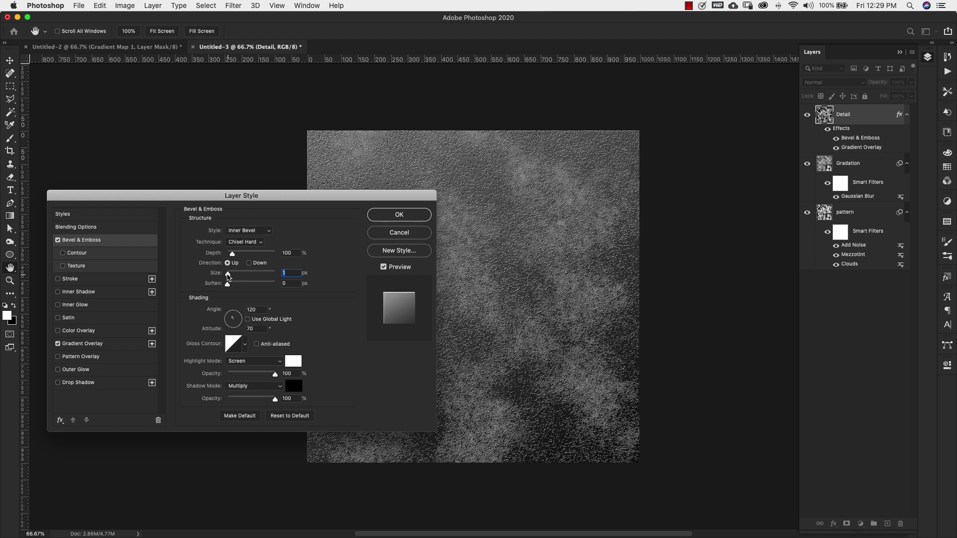
left_click_drag(227, 277, 231, 277)
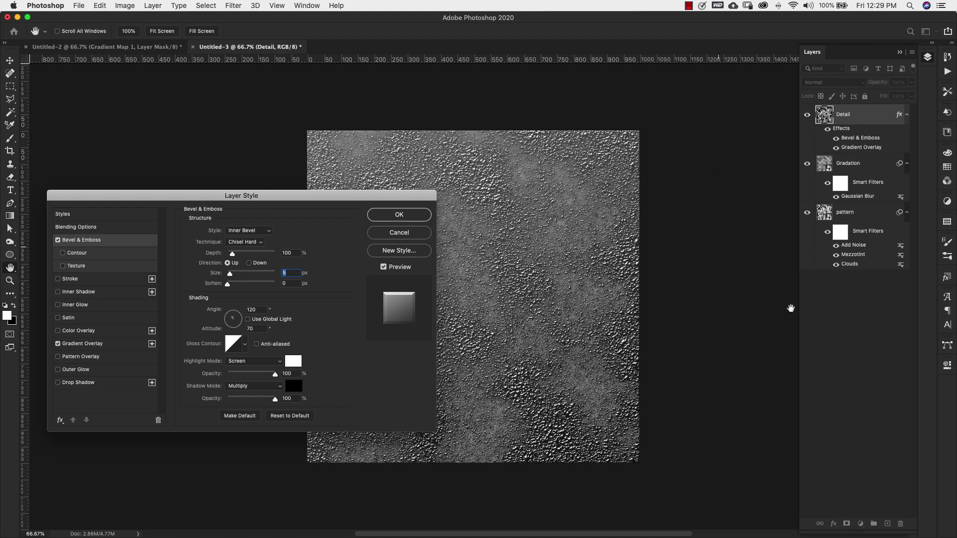
Apply the Bevel and Emboss, then set Detail to Hard Light and Gradation to Multiply
left_click(380, 215)
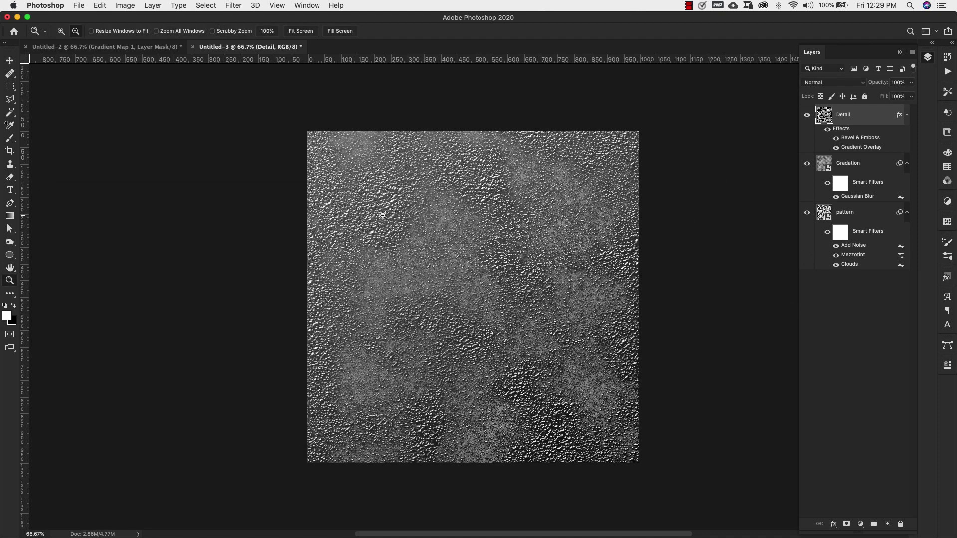
left_click(861, 84)
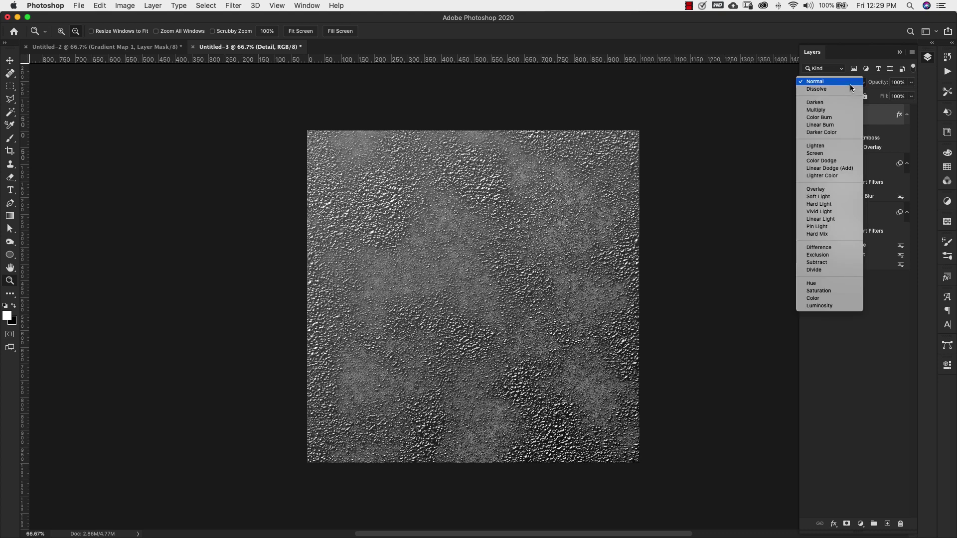
left_click(834, 204)
left_click(863, 166)
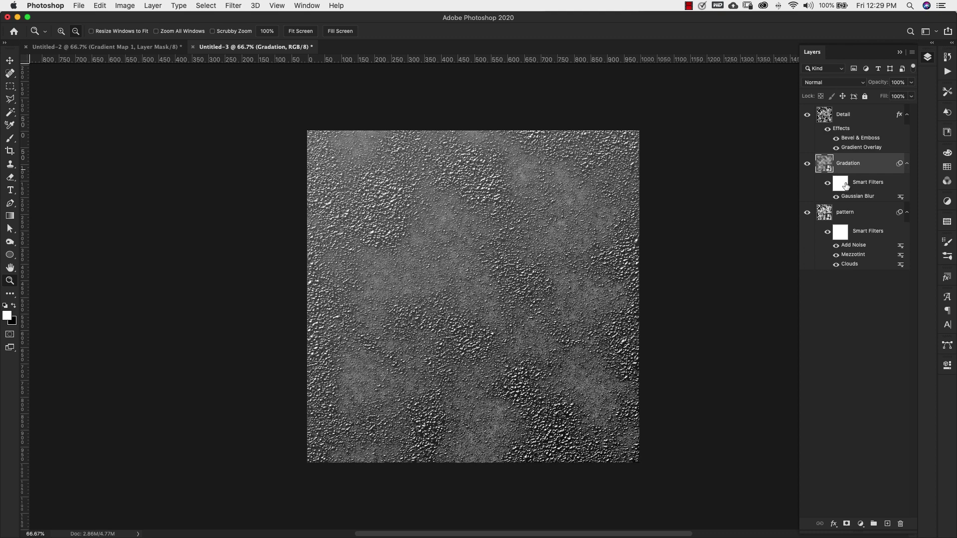
left_click(855, 85)
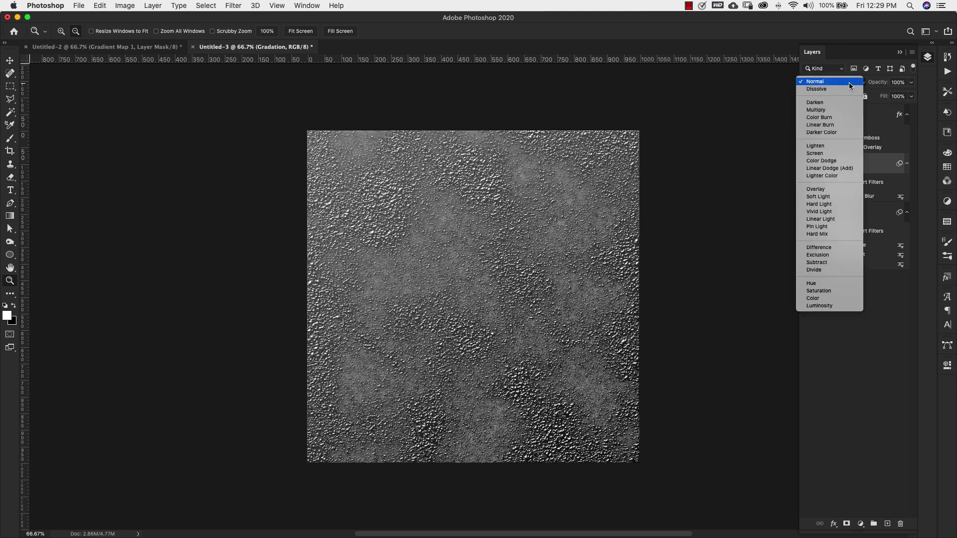
left_click(816, 111)
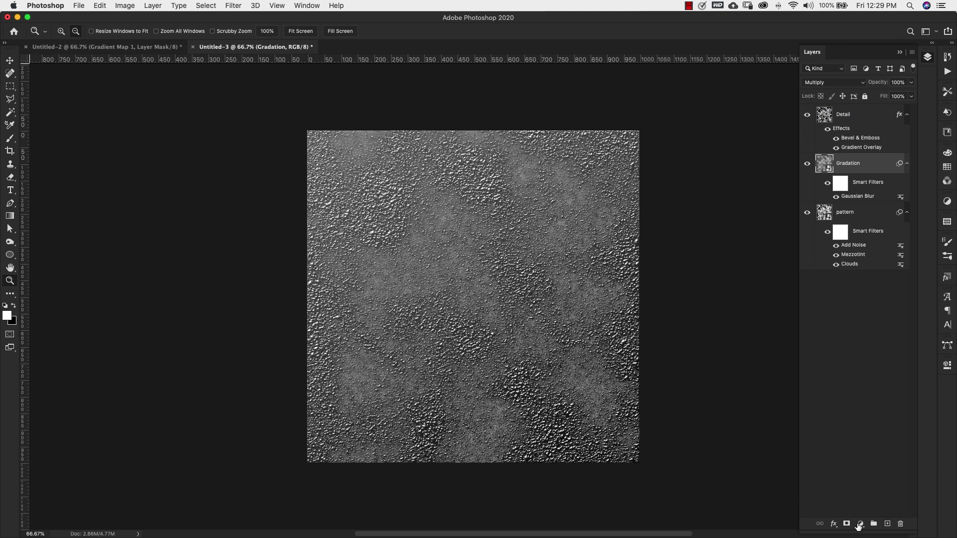
Add a Gradient Map layer, move it above Detail, and open its gradient in the Gradient Editor
left_click(860, 525)
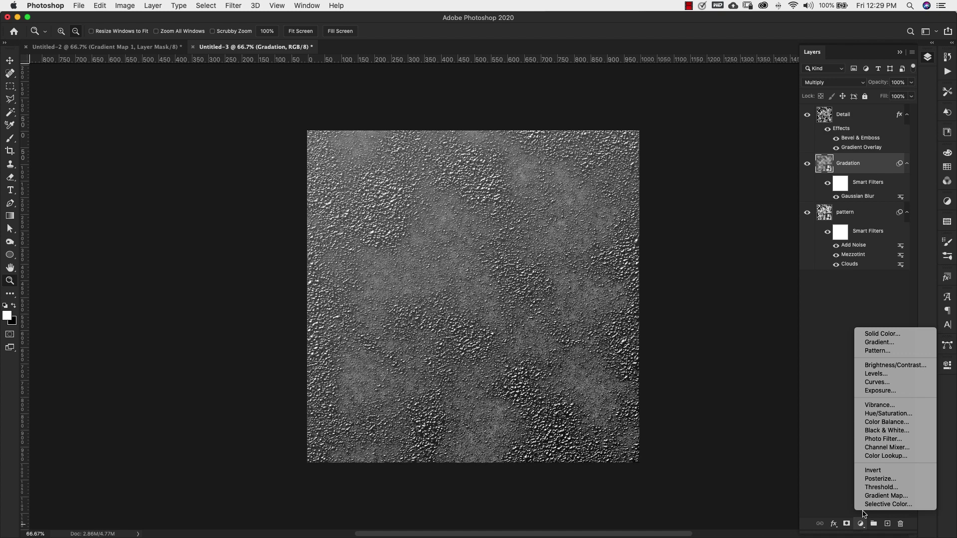
left_click(880, 496)
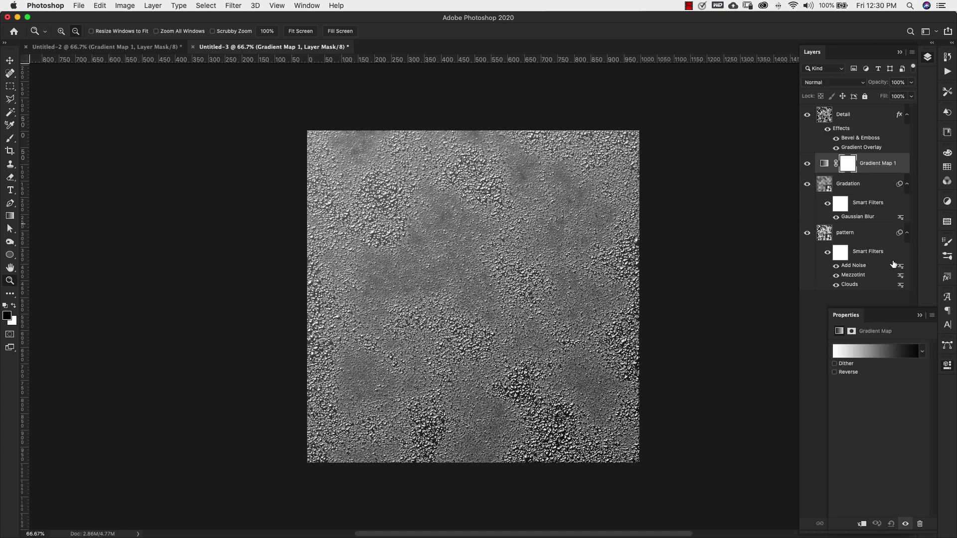
left_click_drag(843, 329, 180, 145)
left_click_drag(878, 163, 859, 115)
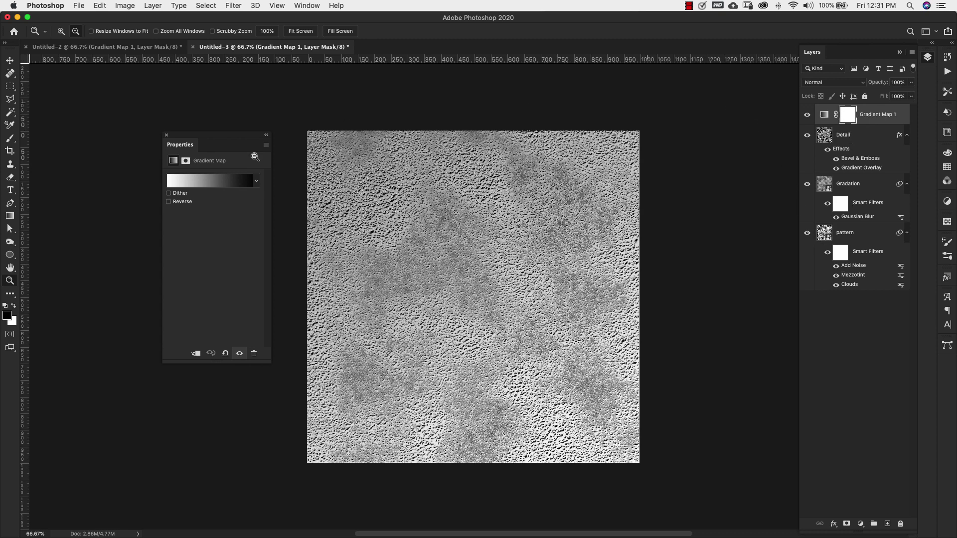
left_click(213, 185)
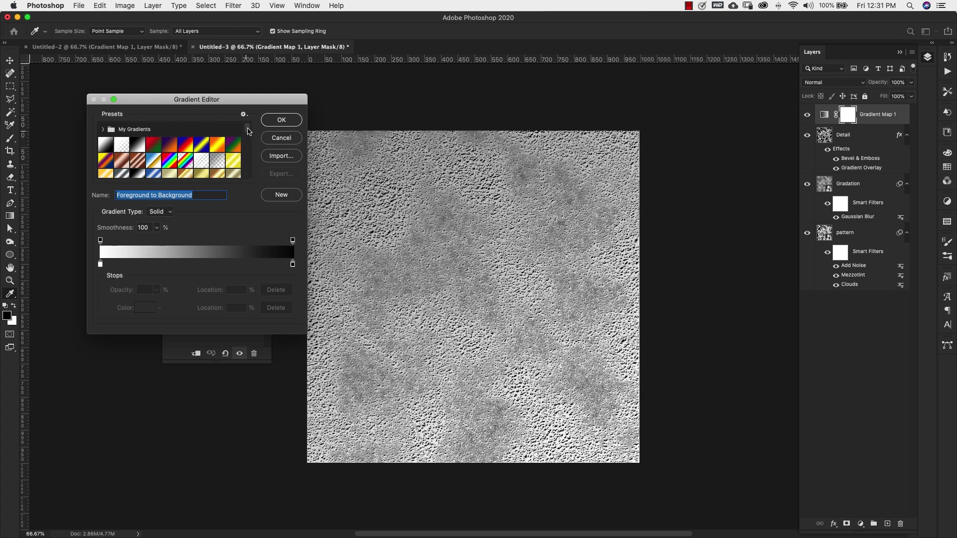
Apply the Rust 2 gradient preset after trying Rust 1
left_click_drag(248, 131, 252, 181)
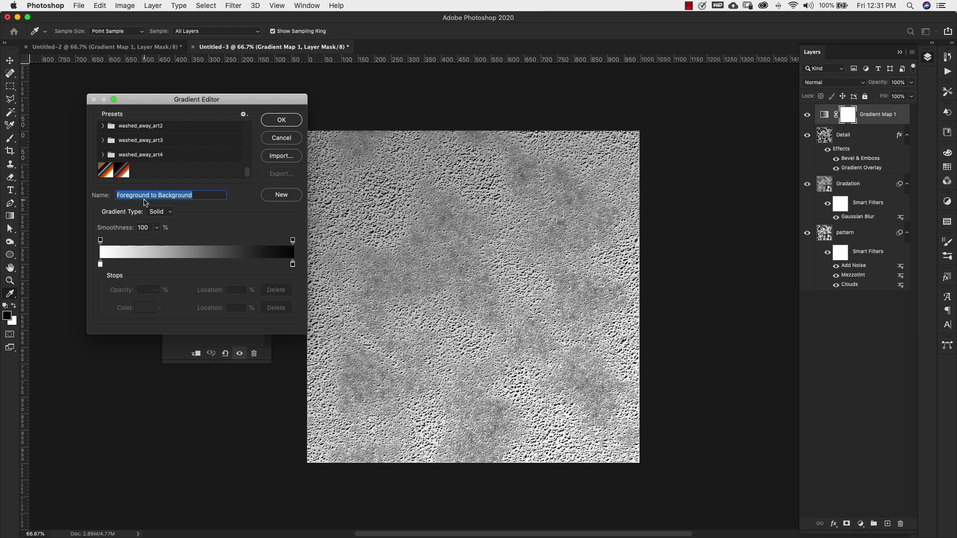
left_click(120, 170)
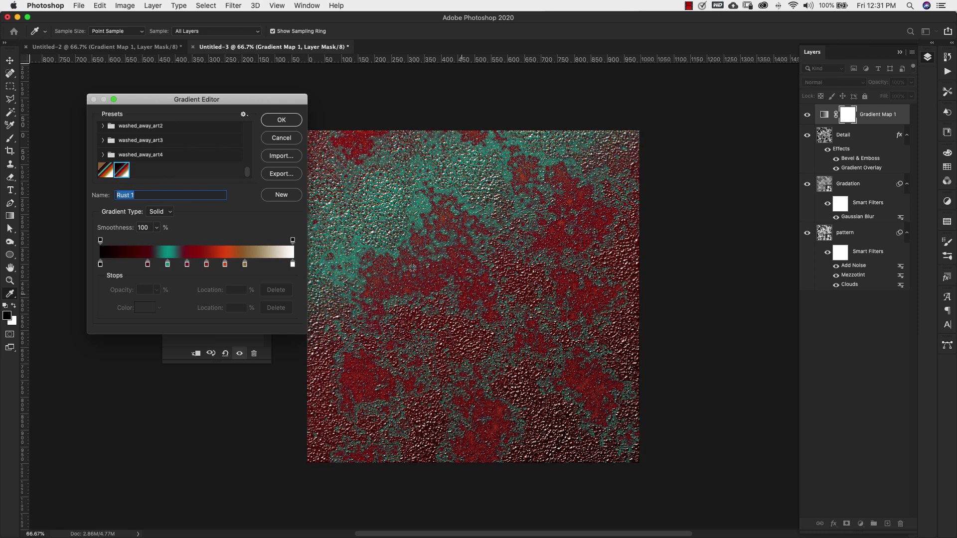
left_click(105, 171)
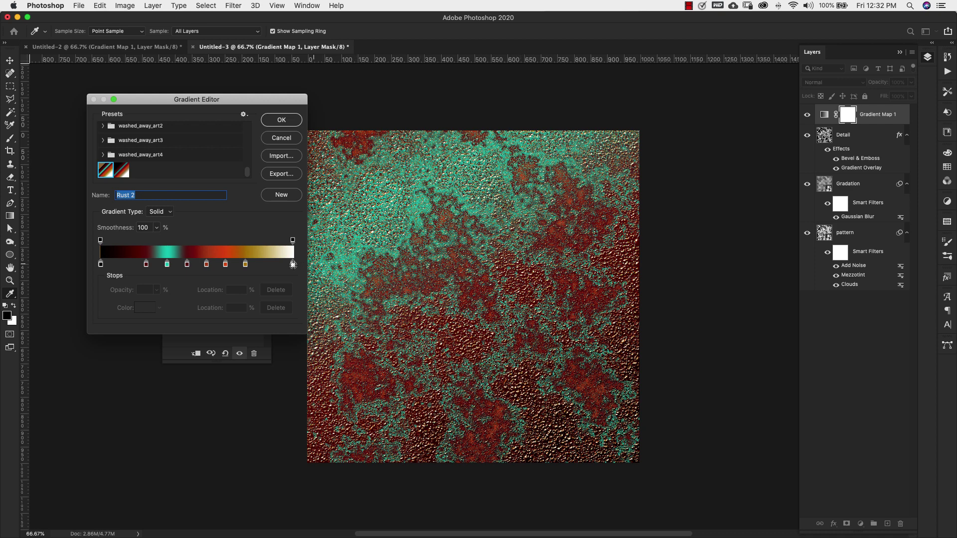
Change the gradient's white end stop to light grey e8e8e8
left_click(292, 266)
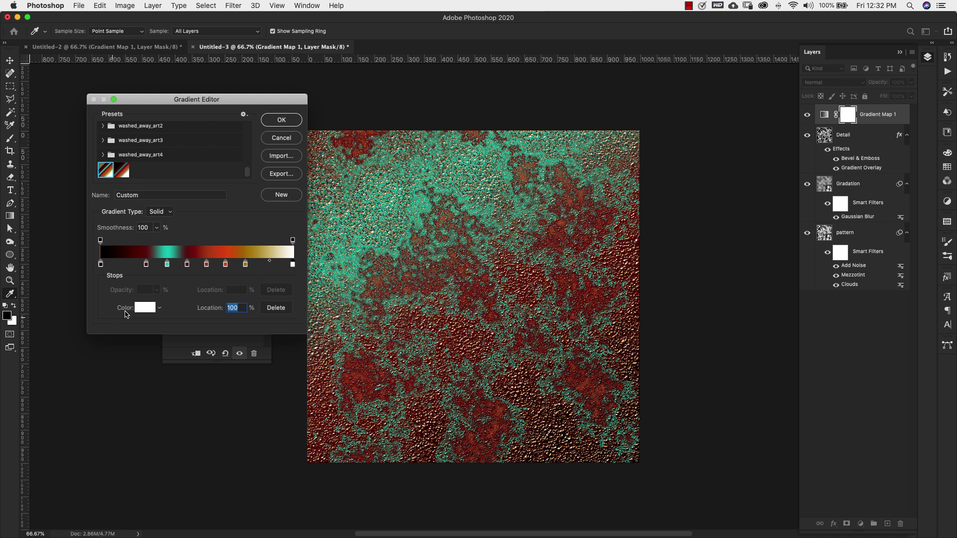
left_click(142, 310)
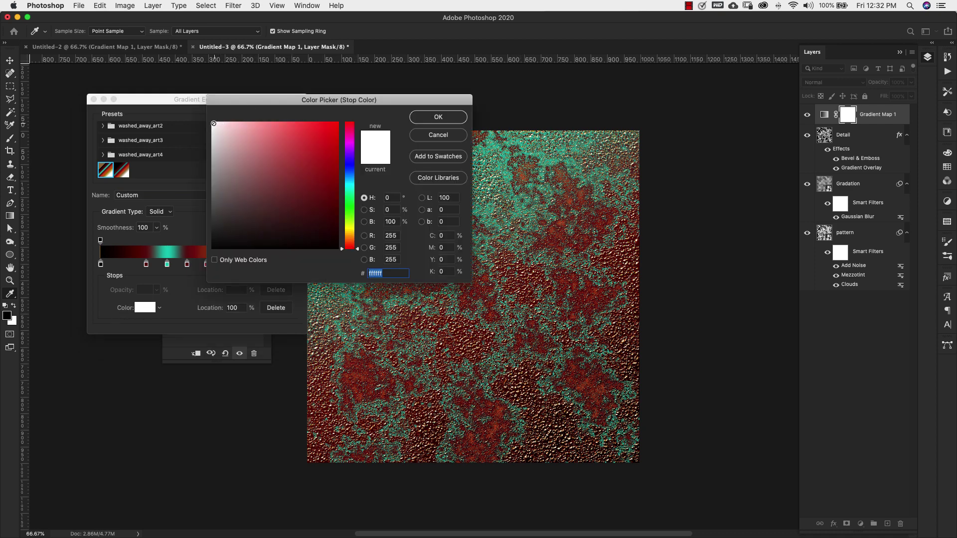
left_click_drag(214, 123, 201, 177)
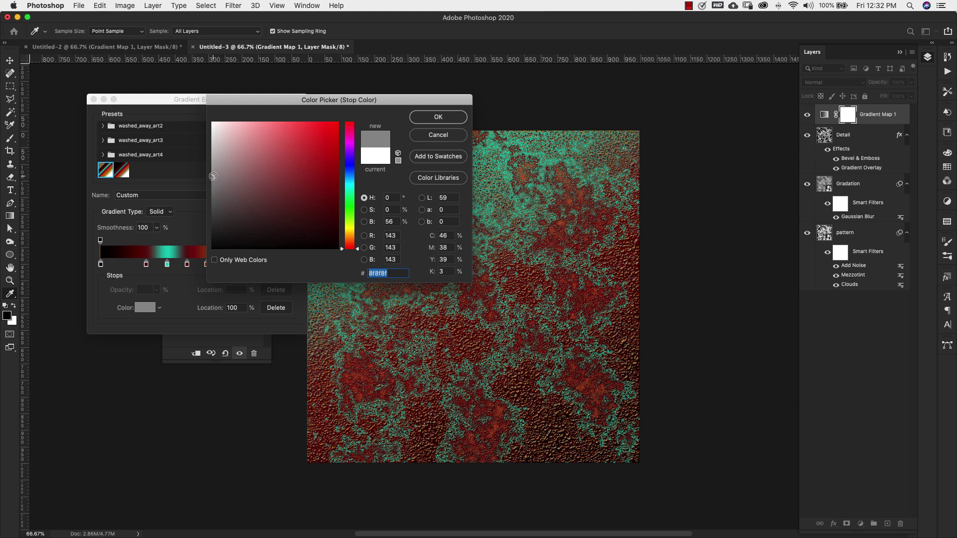
left_click(210, 165)
left_click_drag(210, 164, 210, 147)
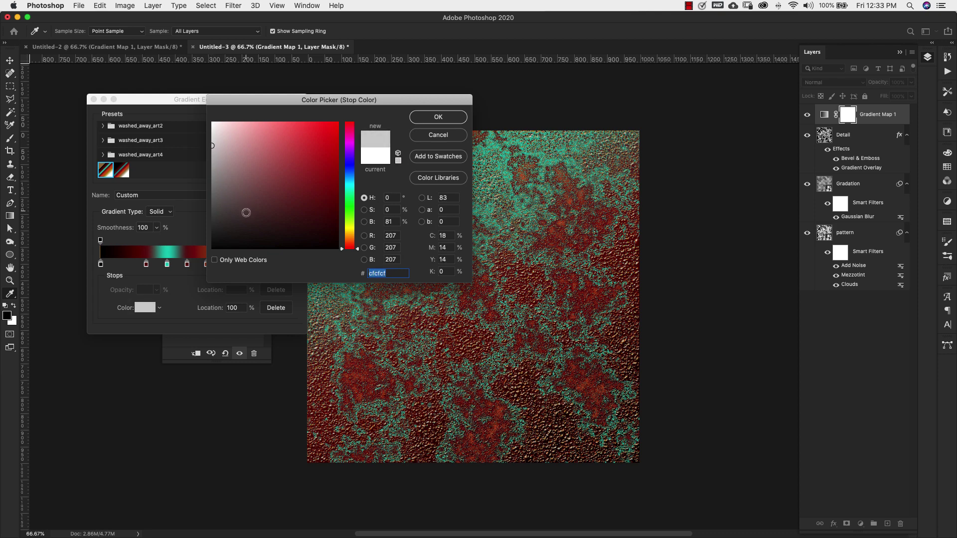
left_click_drag(210, 146, 210, 133)
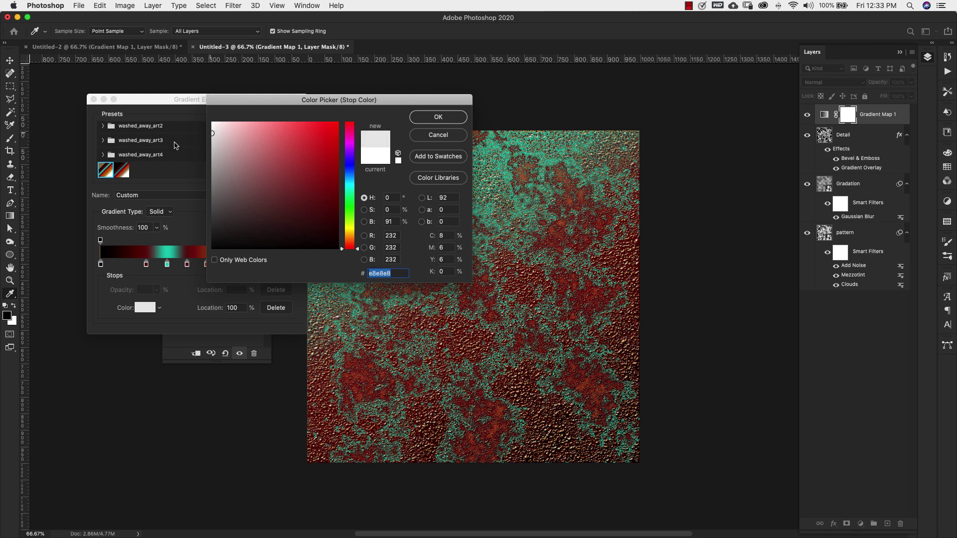
left_click(420, 120)
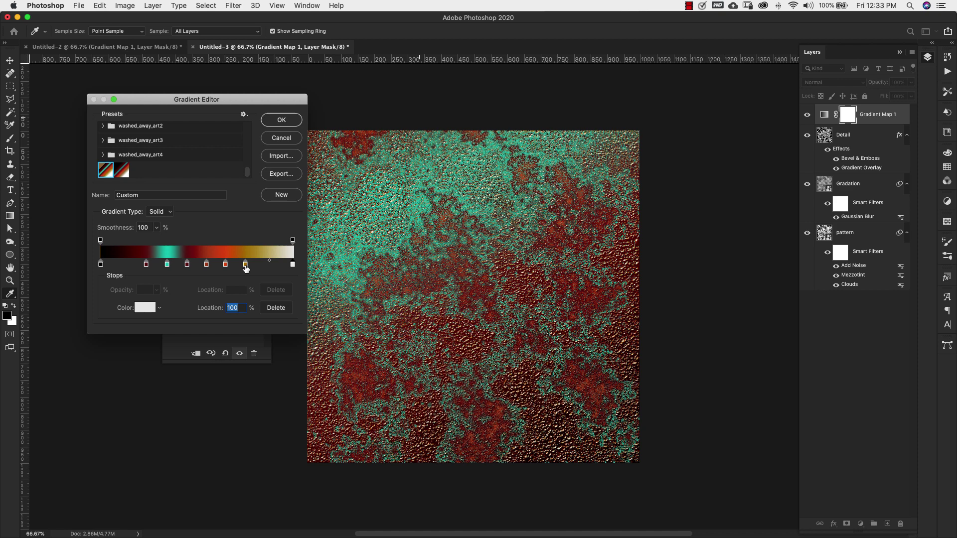
Set the 25% and 45% stops to maroon 610b0b and the 35% stop to teal 13cbb8
left_click(146, 265)
left_click(148, 308)
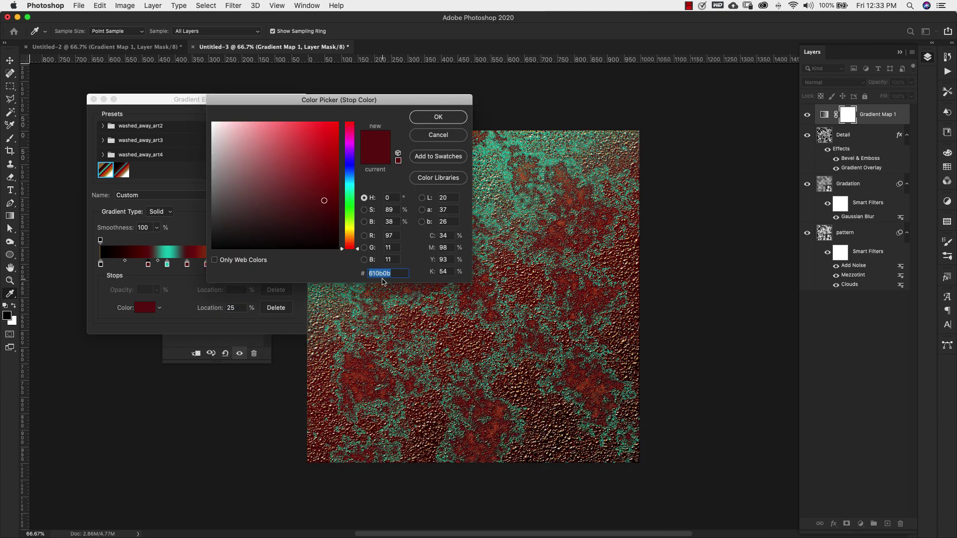
left_click(439, 117)
left_click(167, 264)
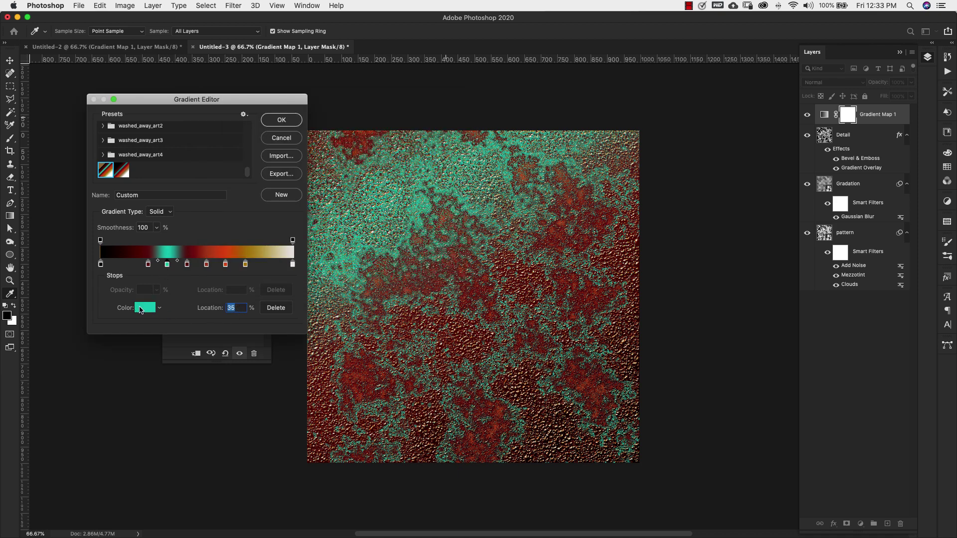
left_click(145, 308)
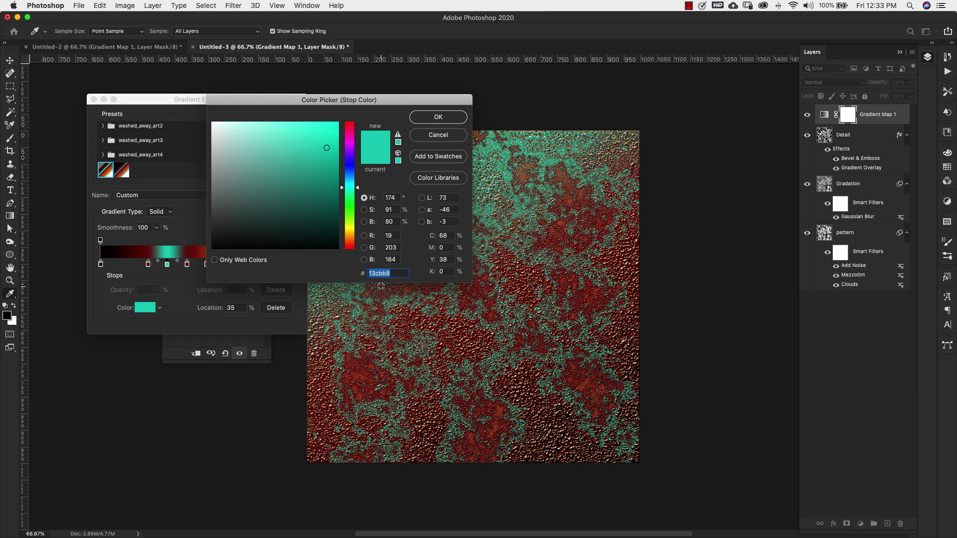
left_click(437, 118)
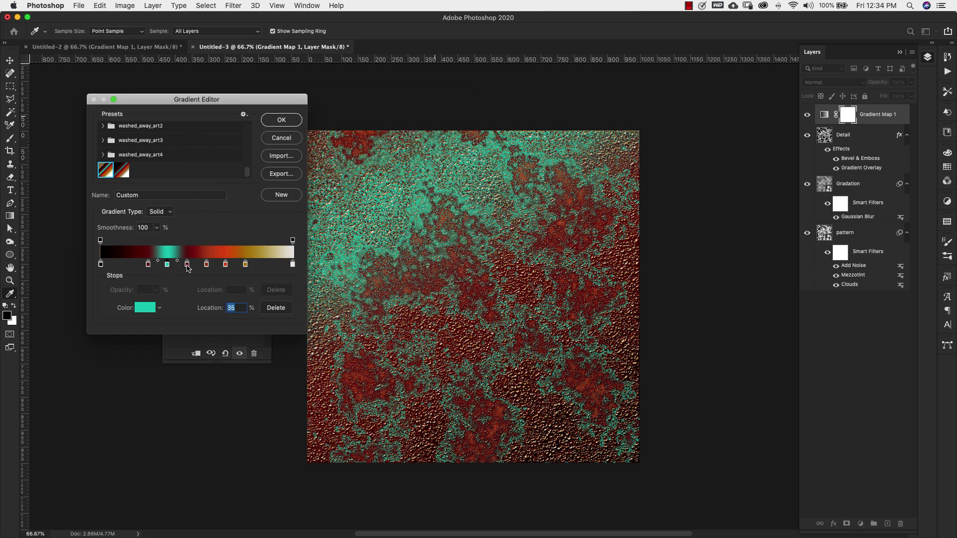
left_click(188, 265)
left_click(145, 309)
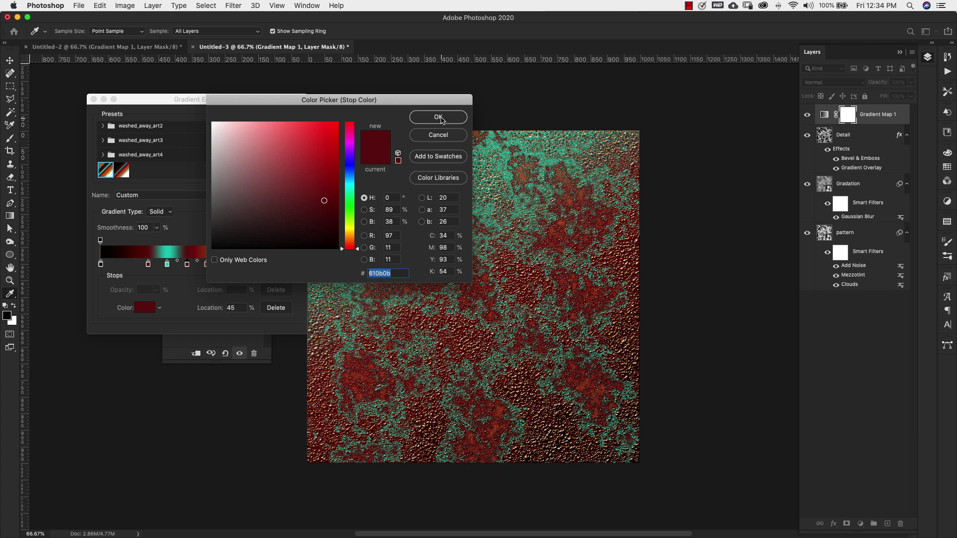
left_click(439, 118)
Recolour the 55%, 65% and 75% stops, with gold ad7b01 at 75%, and apply the gradient
left_click(207, 265)
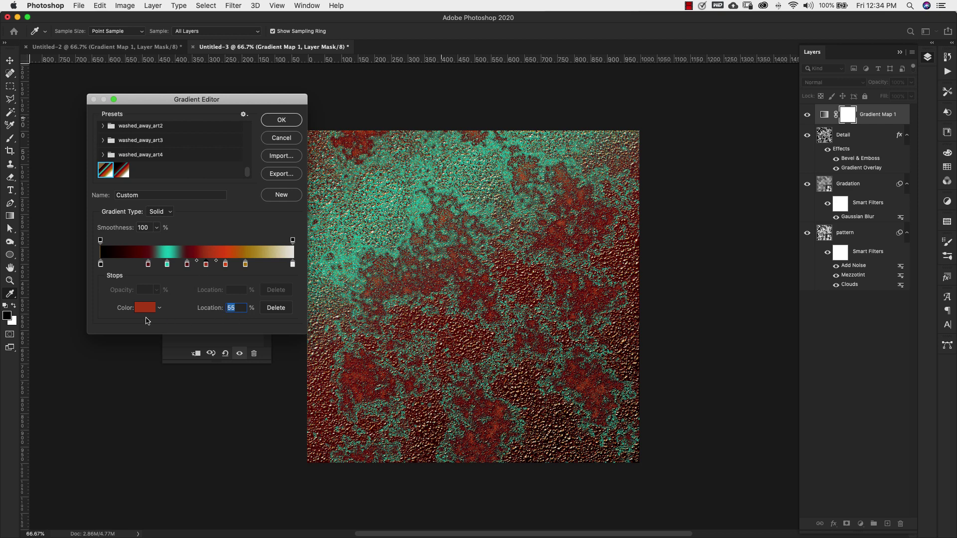
left_click(142, 311)
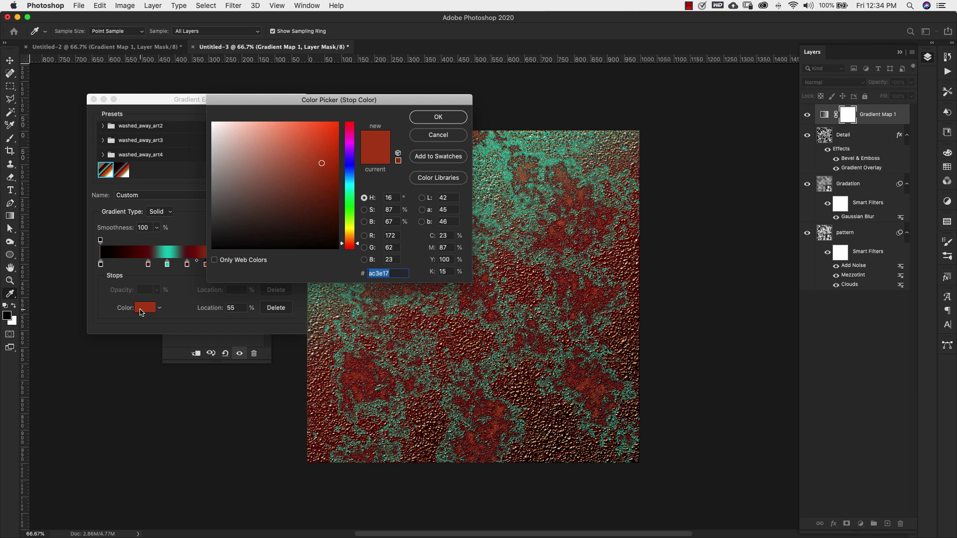
left_click(438, 118)
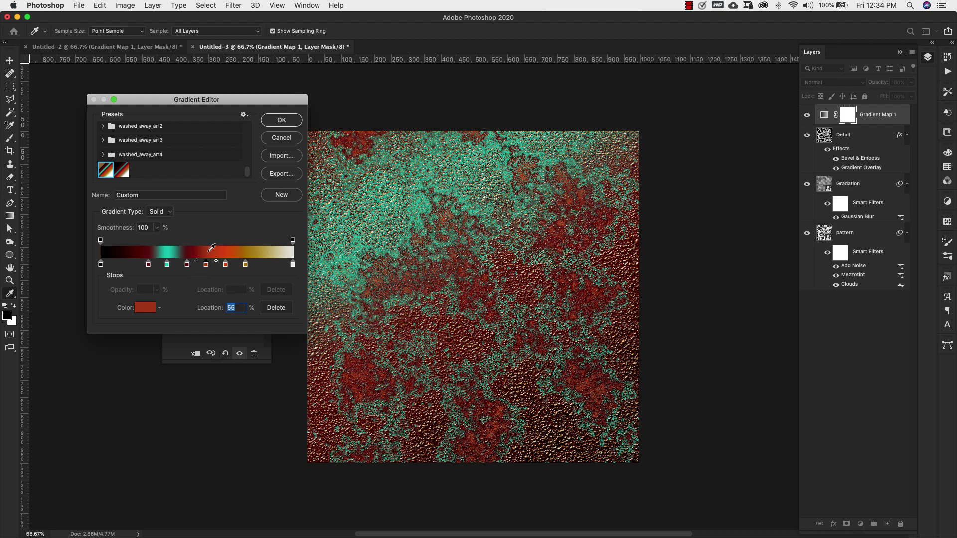
left_click(225, 265)
left_click(146, 308)
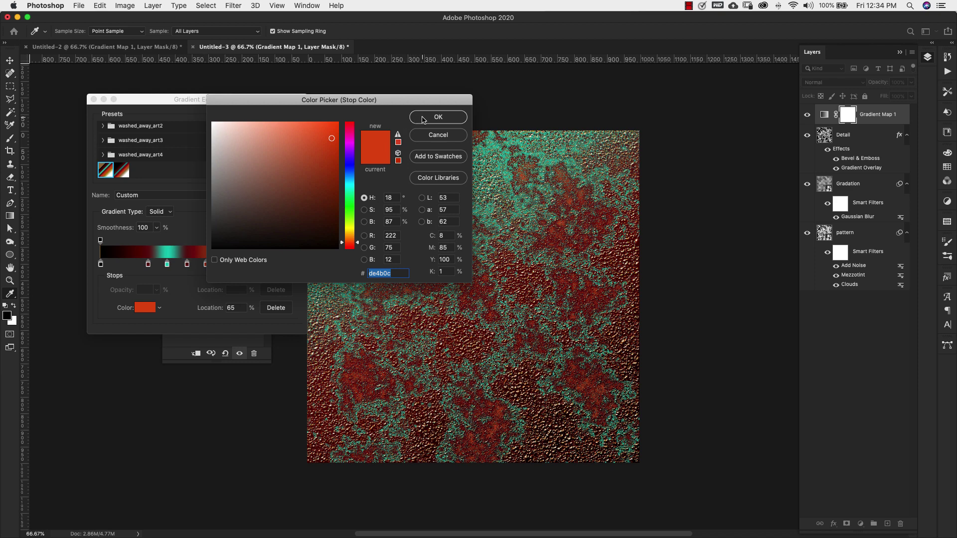
left_click(424, 118)
left_click(245, 266)
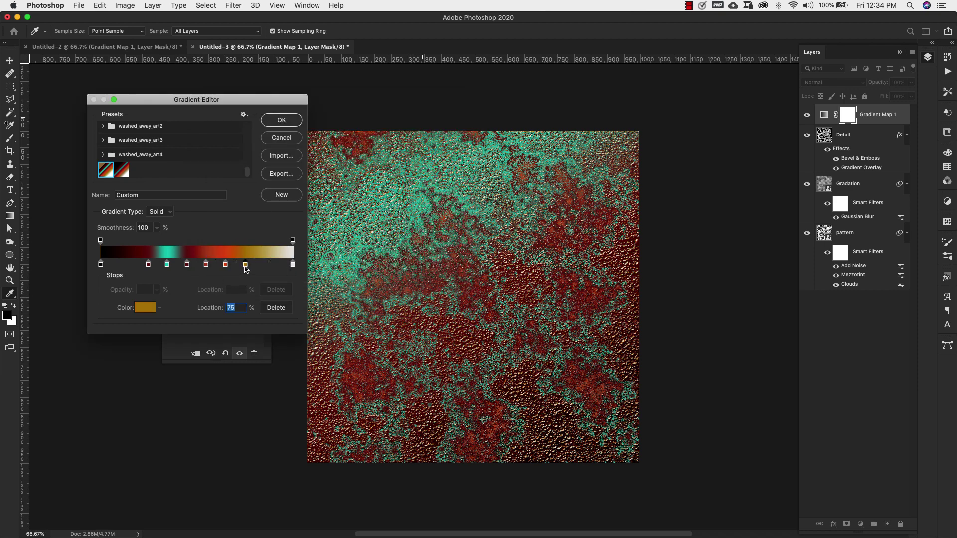
left_click(145, 309)
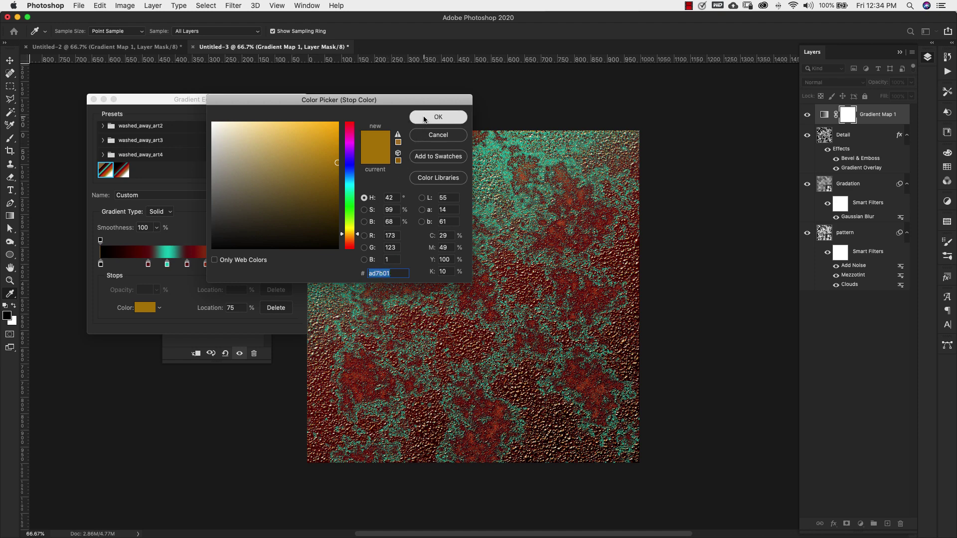
left_click(426, 118)
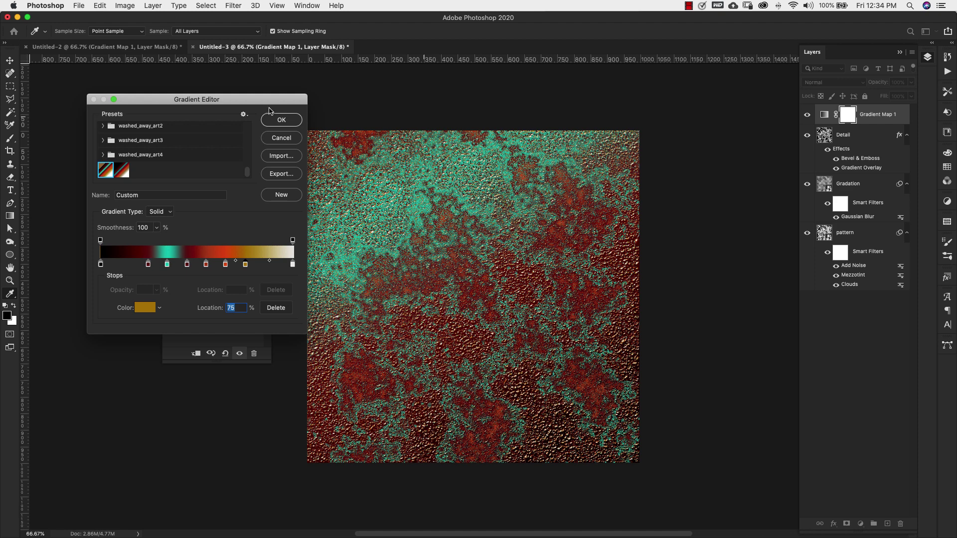
left_click(276, 120)
Select the Gradient Map 1, Detail, Gradation and pattern layers and merge them with Cmd+E
key("z")
left_click(265, 137)
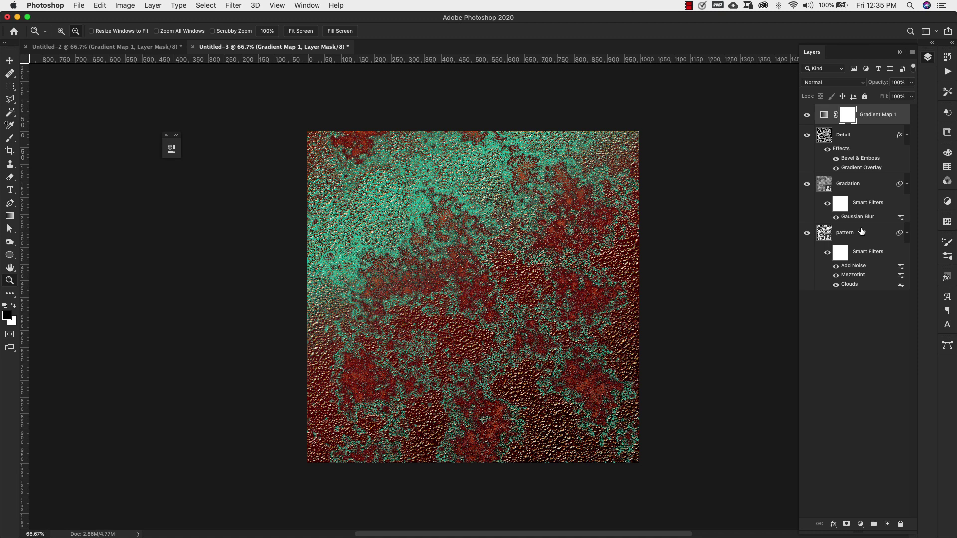
left_click(862, 232, "shift")
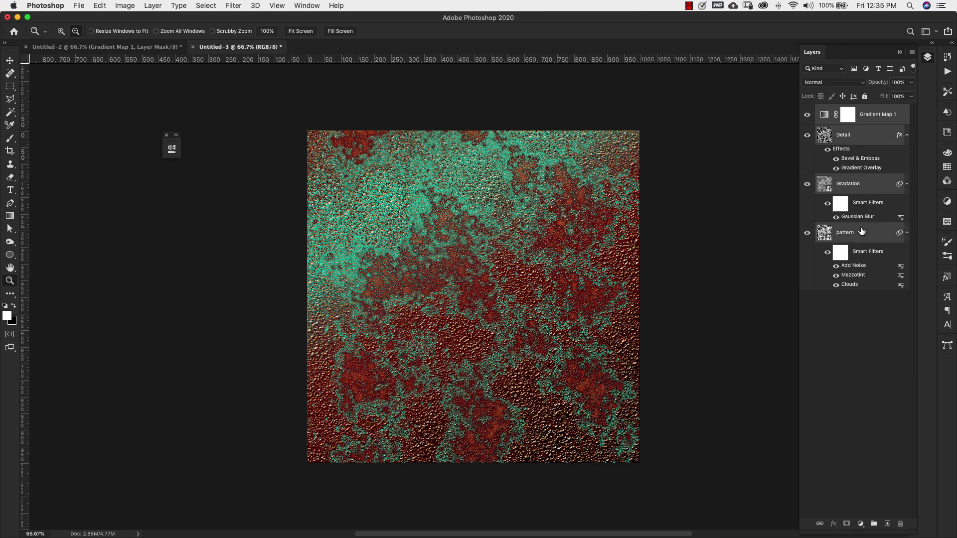
key("super+e")
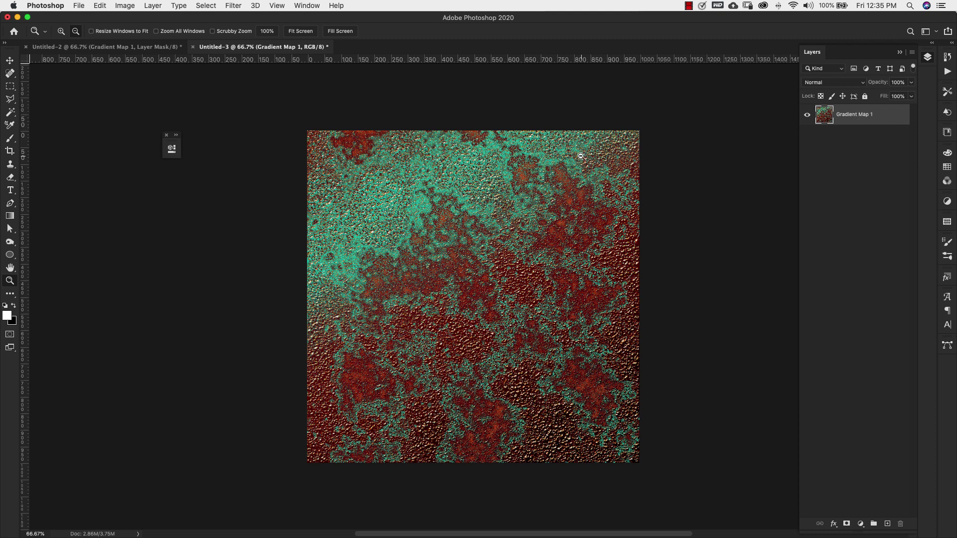
Apply the Offset filter at +500 px horizontal and vertical with Wrap Around
left_click(234, 5)
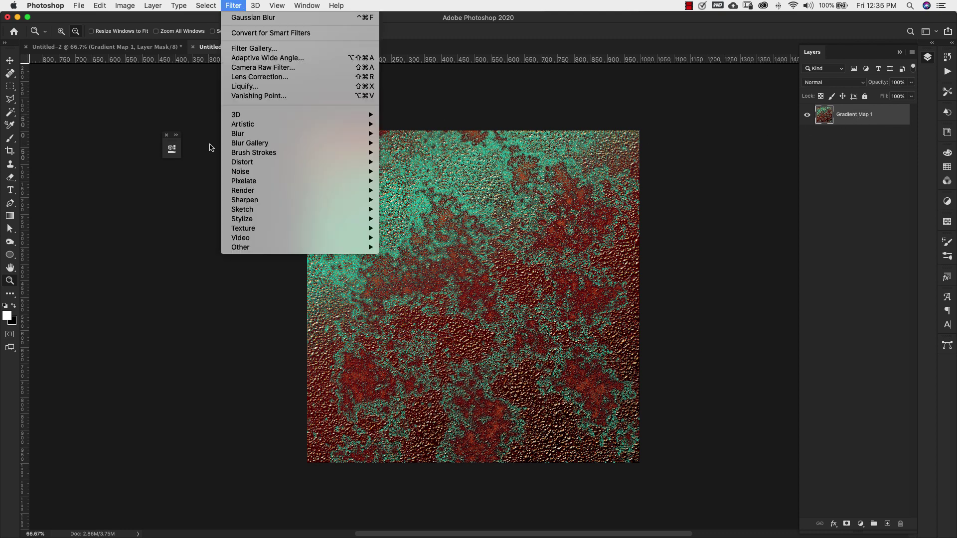
mouse_move(355, 248)
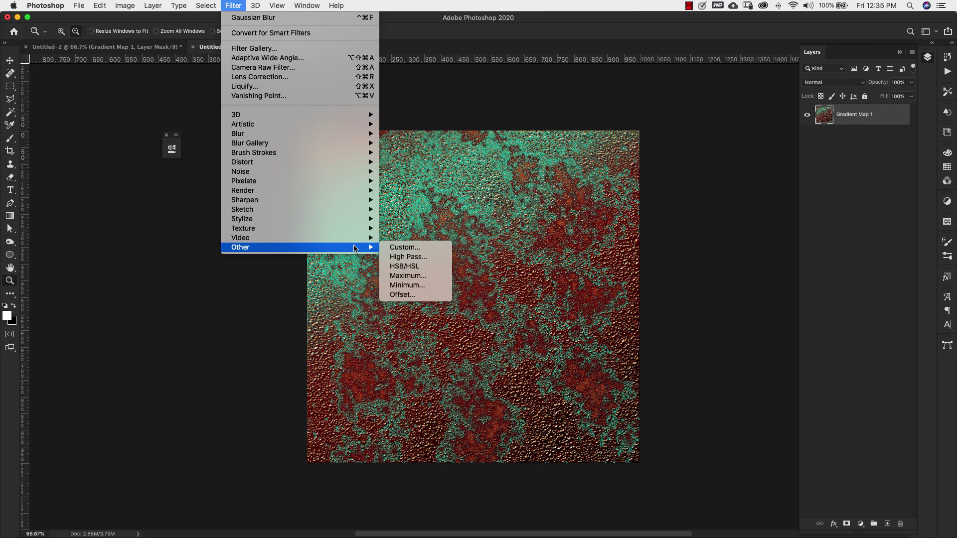
left_click(404, 295)
left_click_drag(164, 236, 259, 233)
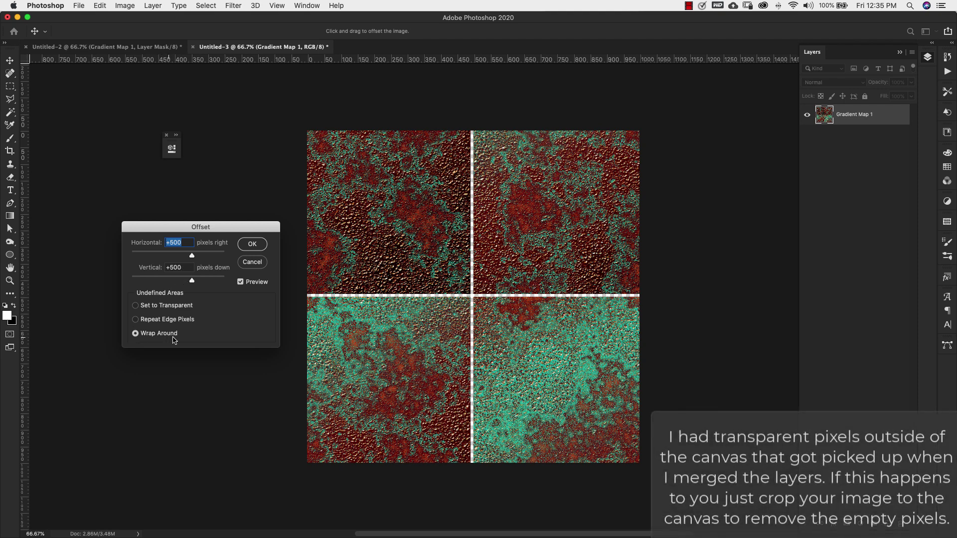
left_click(253, 244)
key("z")
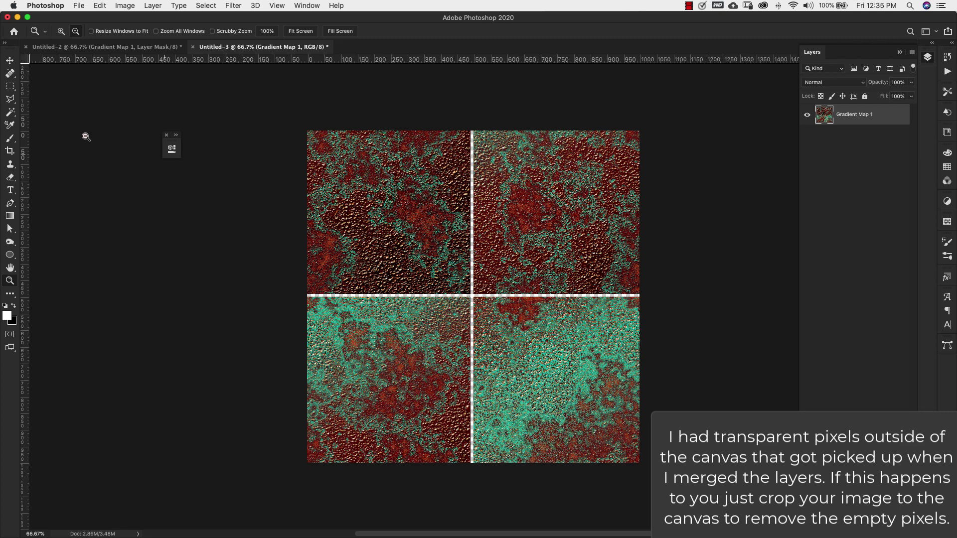
Clone-stamp over the white seams crossing the texture's centre
left_click(11, 167)
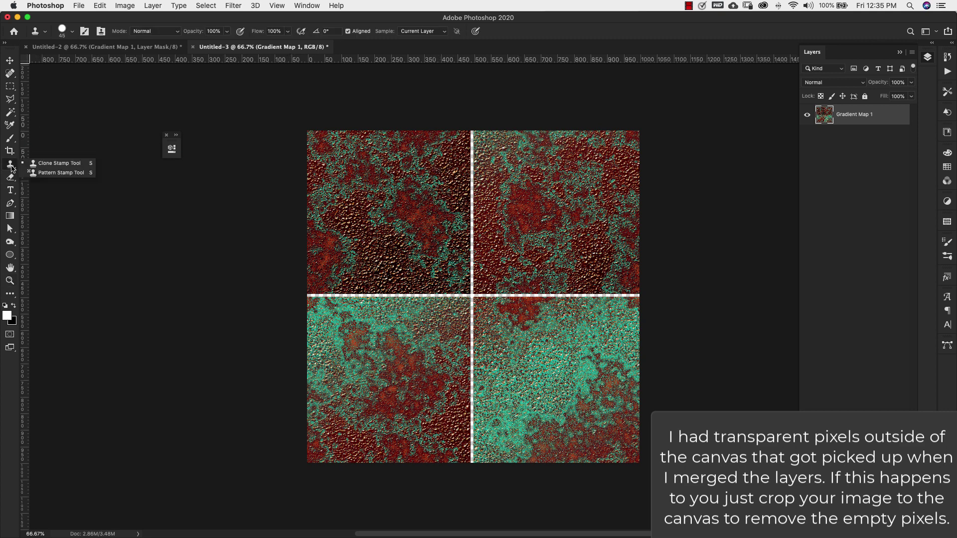
left_click(62, 166)
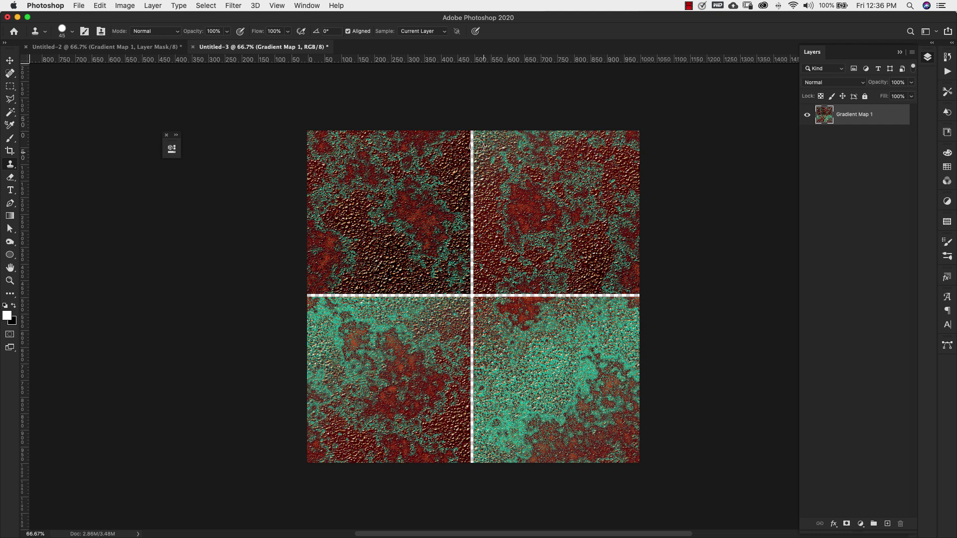
mouse_move(477, 146)
left_mouse_down()
mouse_move(474, 197)
mouse_move(452, 192)
mouse_move(471, 229)
mouse_move(494, 234)
mouse_move(474, 249)
mouse_move(471, 232)
mouse_move(488, 252)
mouse_move(458, 269)
mouse_move(513, 217)
mouse_move(491, 302)
mouse_move(502, 292)
mouse_move(476, 276)
mouse_move(474, 295)
mouse_move(535, 285)
left_mouse_up()
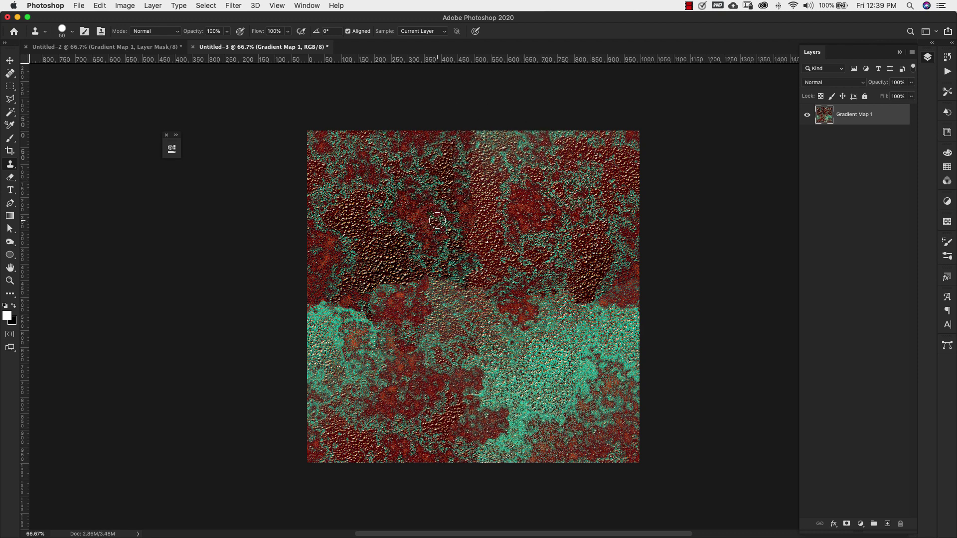
Reapply the last Offset filter to wrap the retouched centre back to the edges
left_click(237, 5)
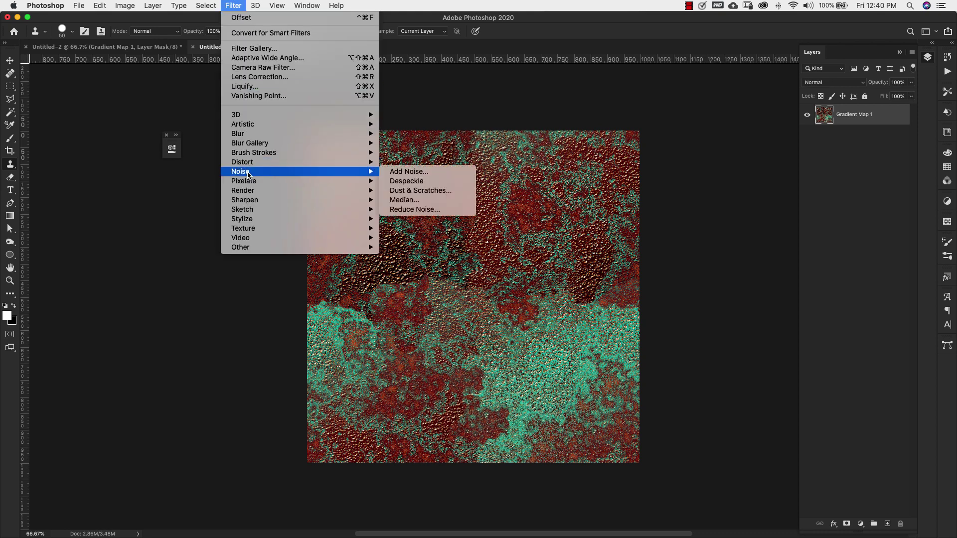
left_click(244, 19)
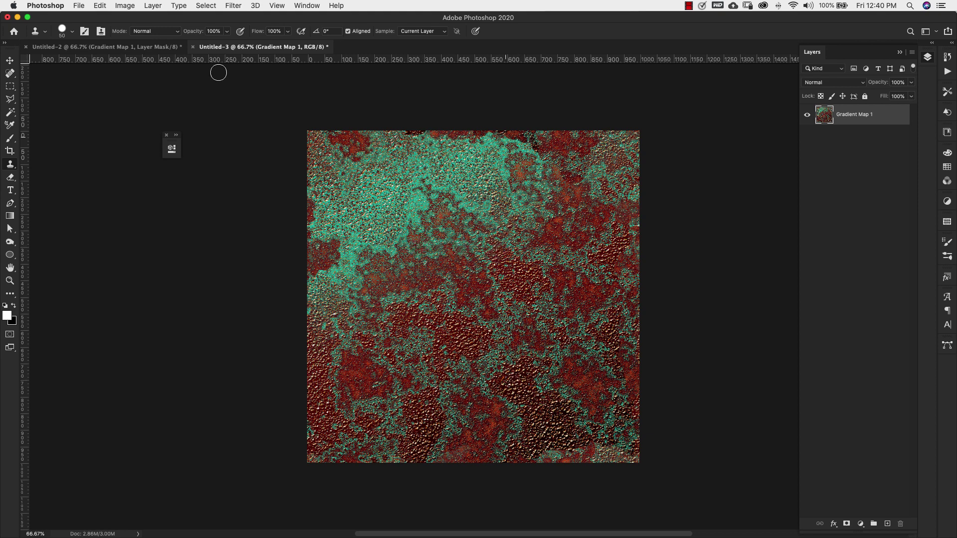
Define the texture as a new pattern named 'rust'
left_click(99, 6)
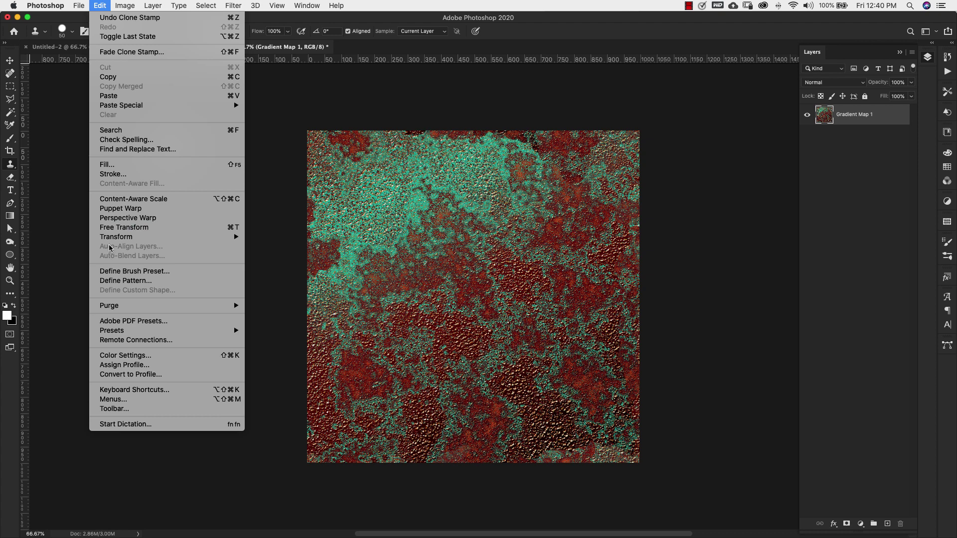
left_click(117, 281)
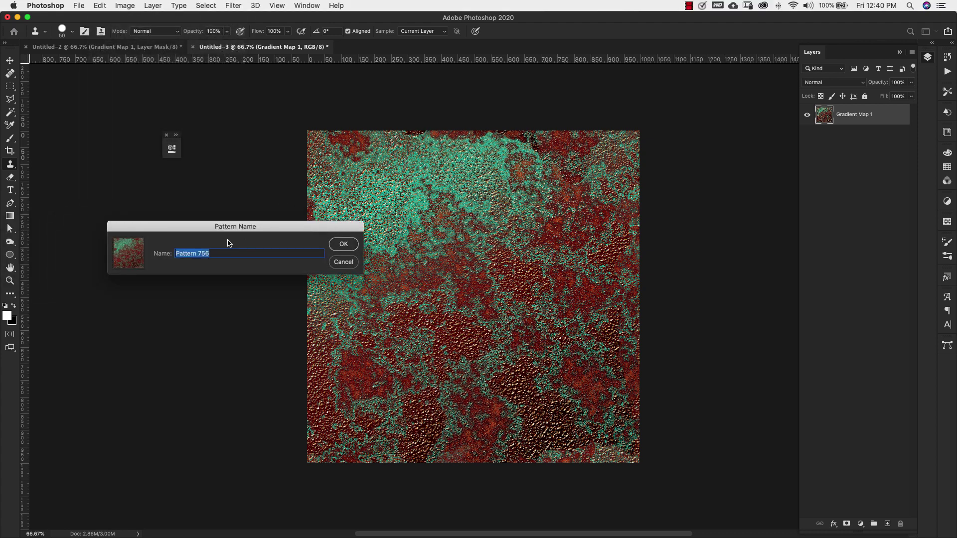
type("rus")
type("t")
left_click(341, 244)
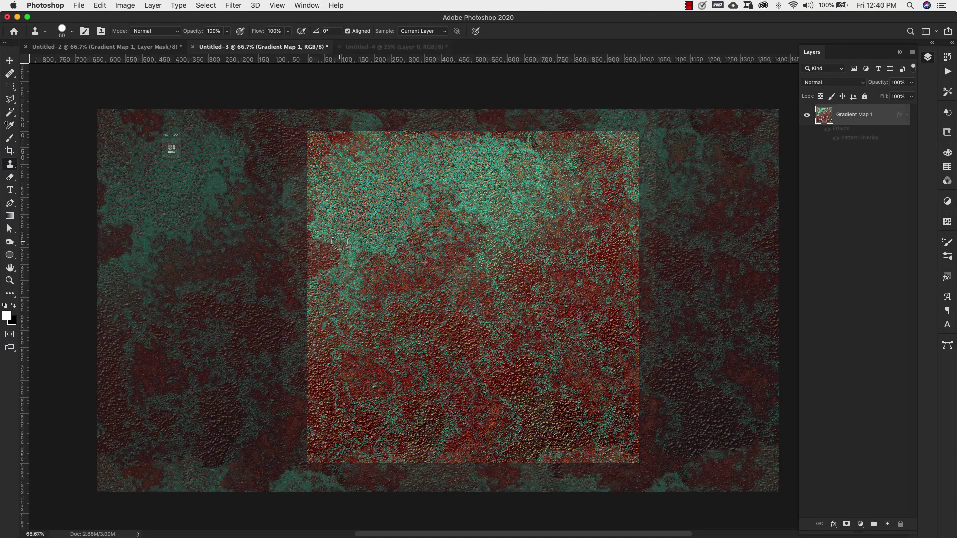